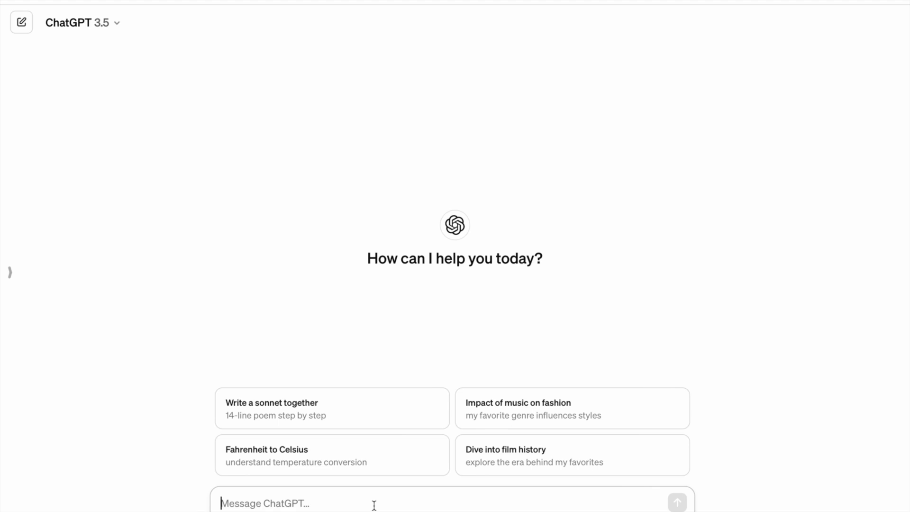
Ask ChatGPT for help creating a Daily Activity Tracker in Excel with drop-down menus and progress bars
type("Can you ")
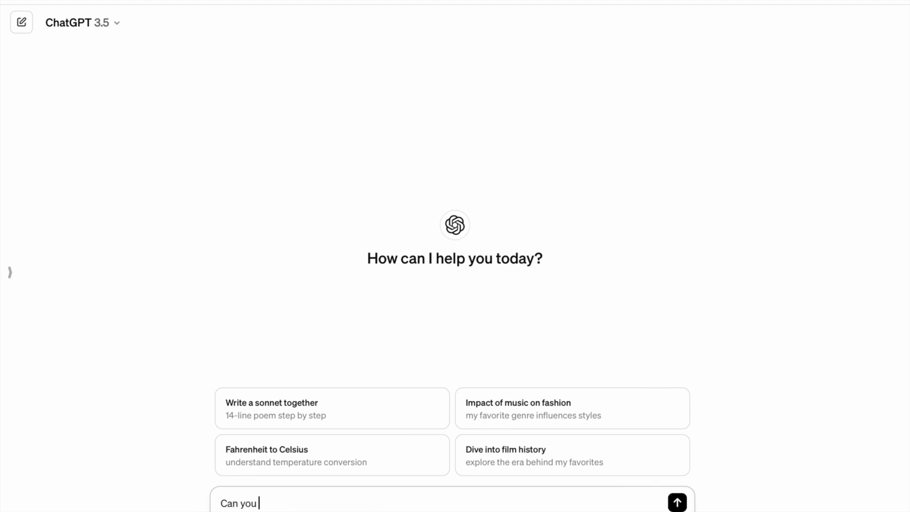
type("help me to create a Dail")
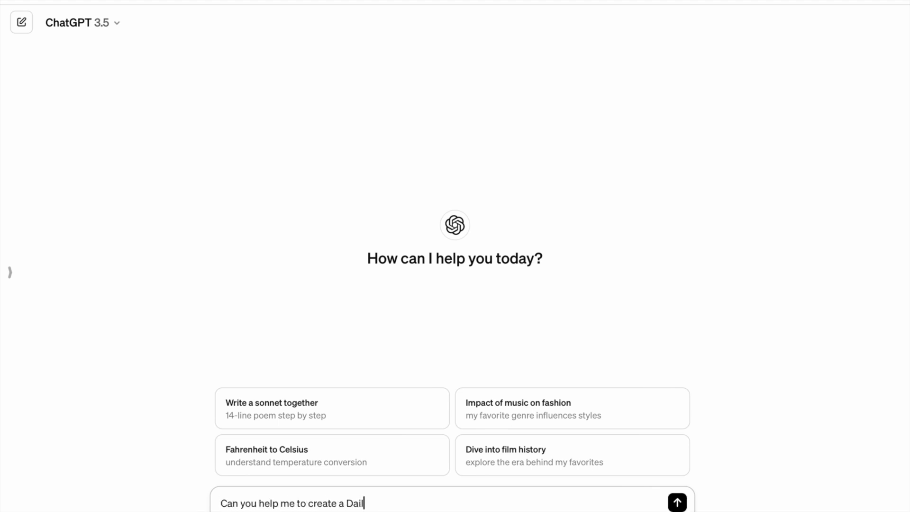
type("y Activity Tracker in")
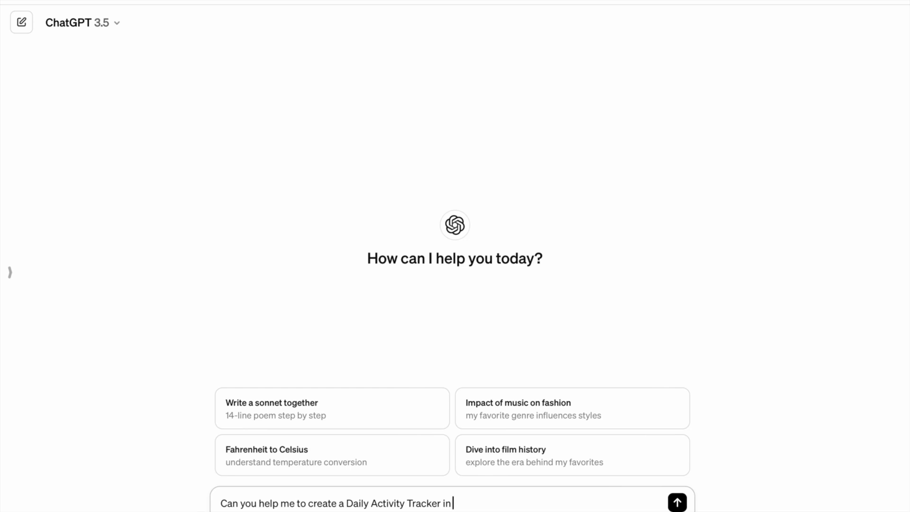
type(" Excel Use some of")
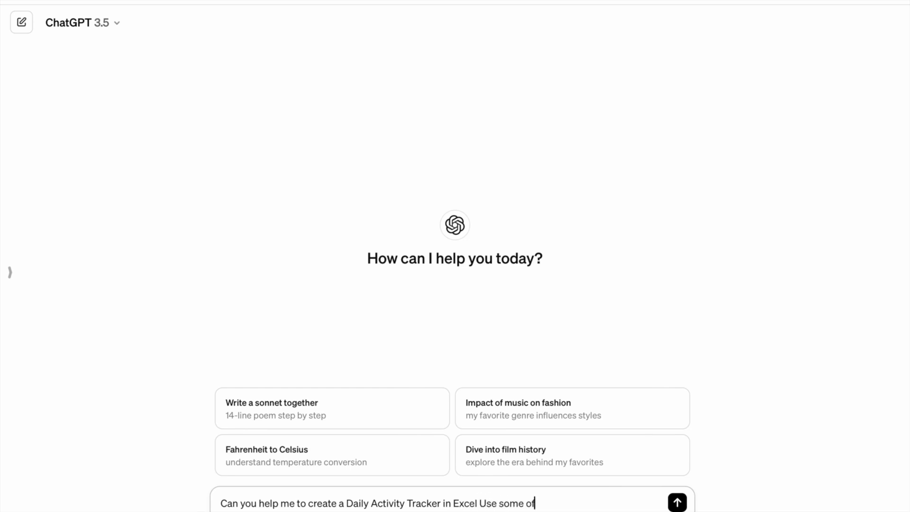
type(" the Excel Features li")
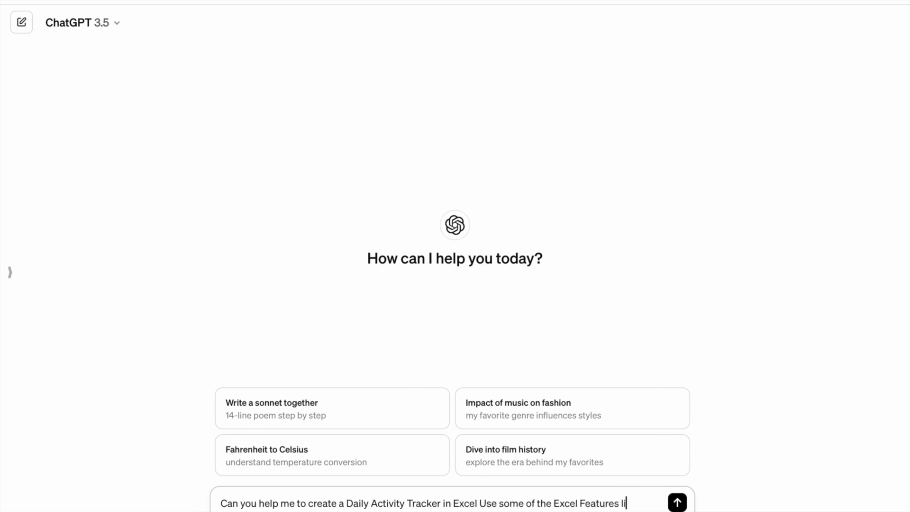
type("ke Drop down Menu,")
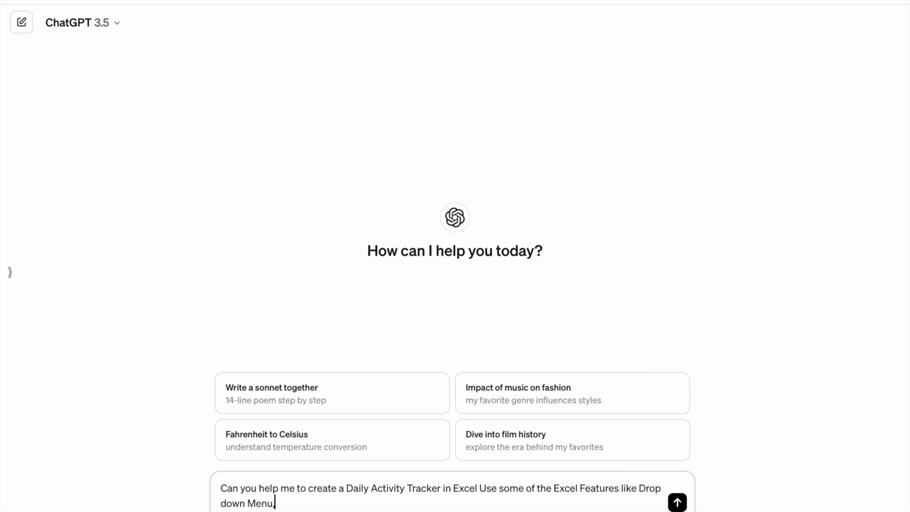
type(" Progress Bar and things like that.")
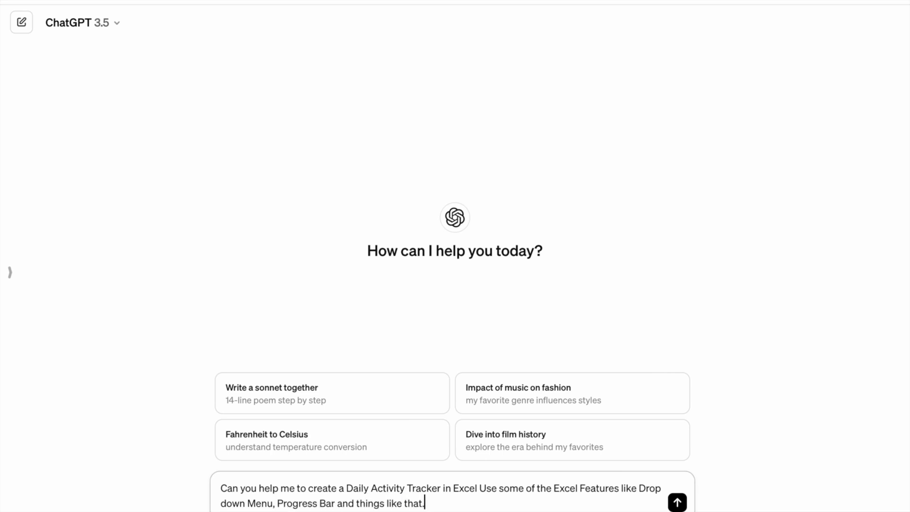
key("Return")
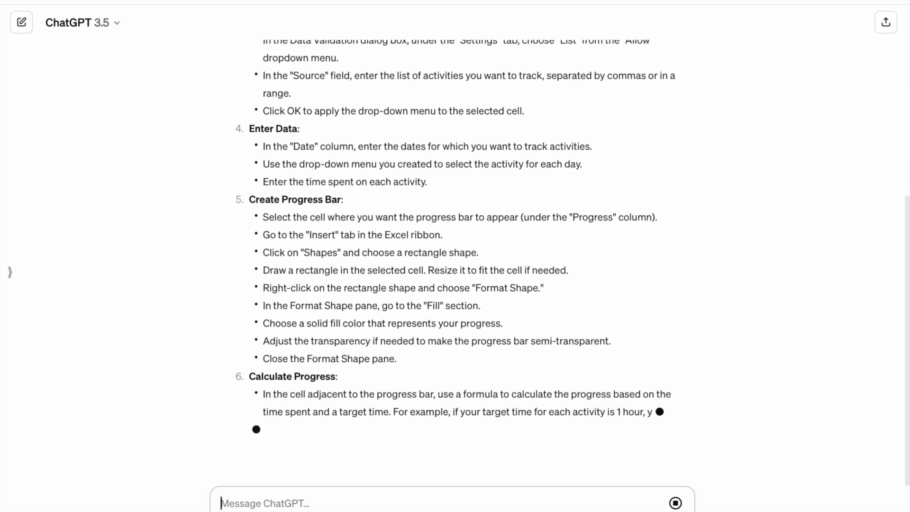
Read the first steps, highlighting Open Excel, Set Up the Worksheet and the drop-down menu heading
scroll(366, 379, "up", 8)
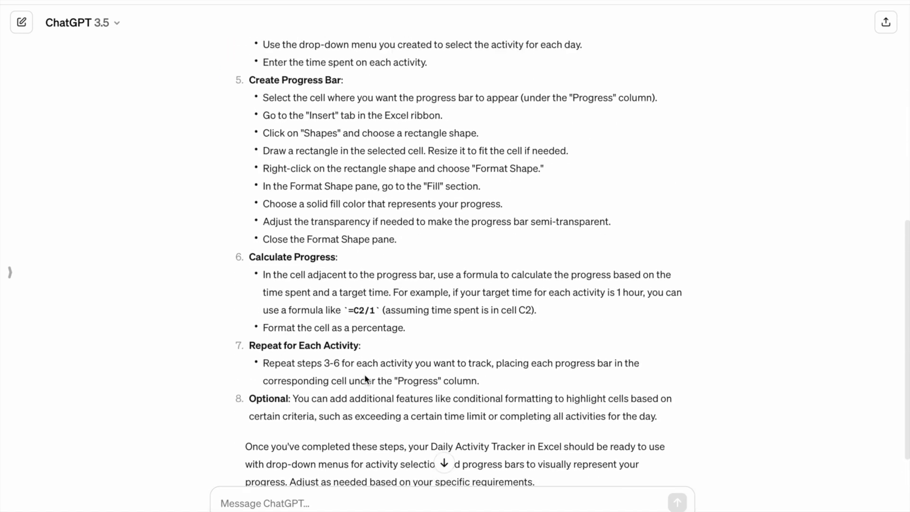
scroll(366, 379, "up", 3)
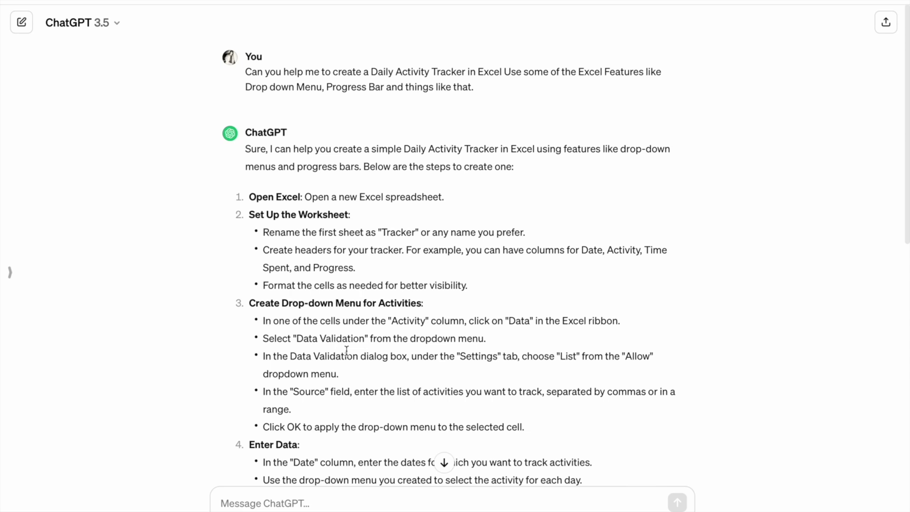
scroll(291, 243, "down", 8)
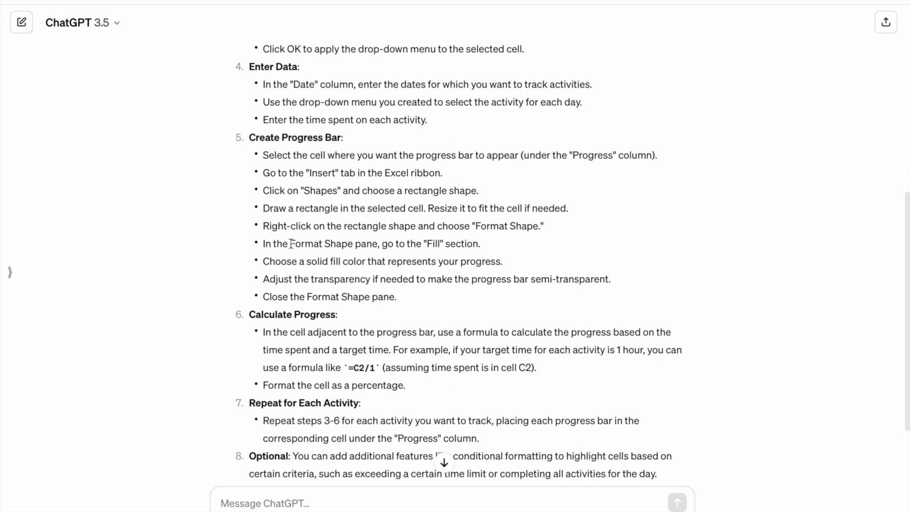
scroll(291, 243, "up", 7)
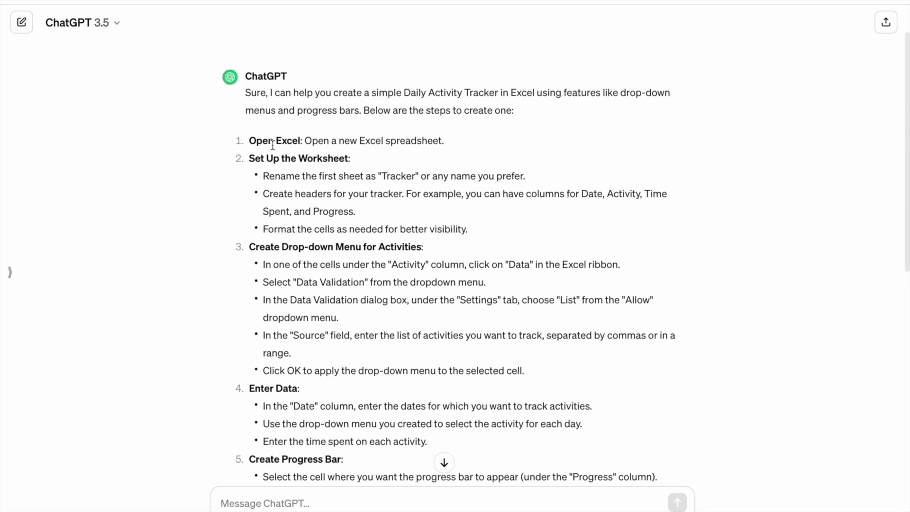
left_click(274, 141)
left_click_drag(458, 149, 342, 141)
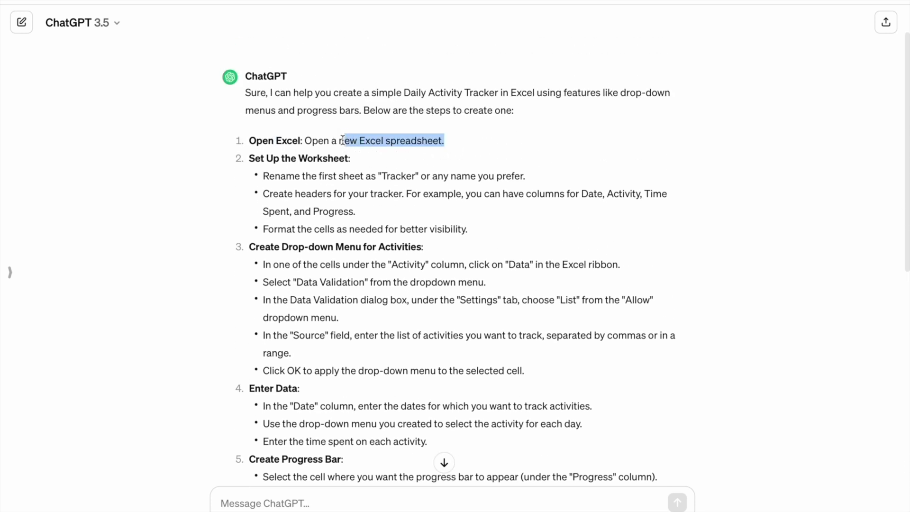
double_click(316, 159)
triple_click(317, 158)
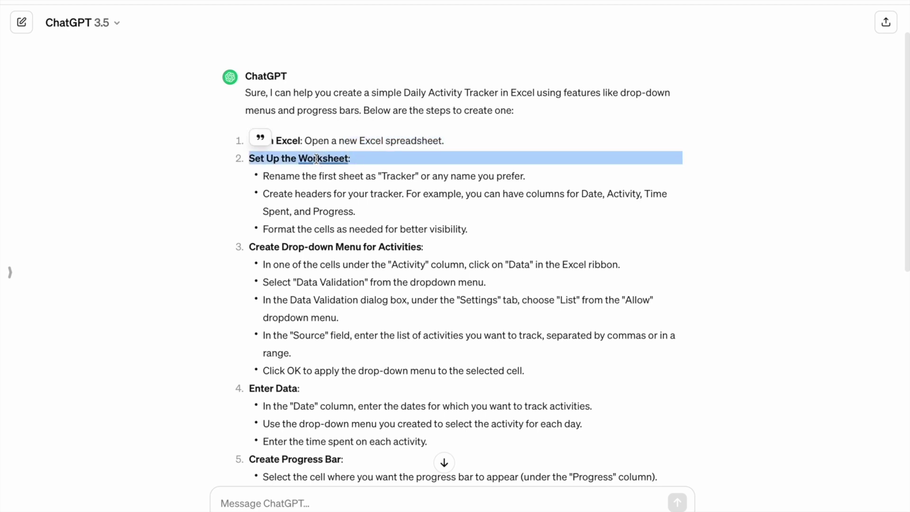
scroll(304, 171, "down", 2)
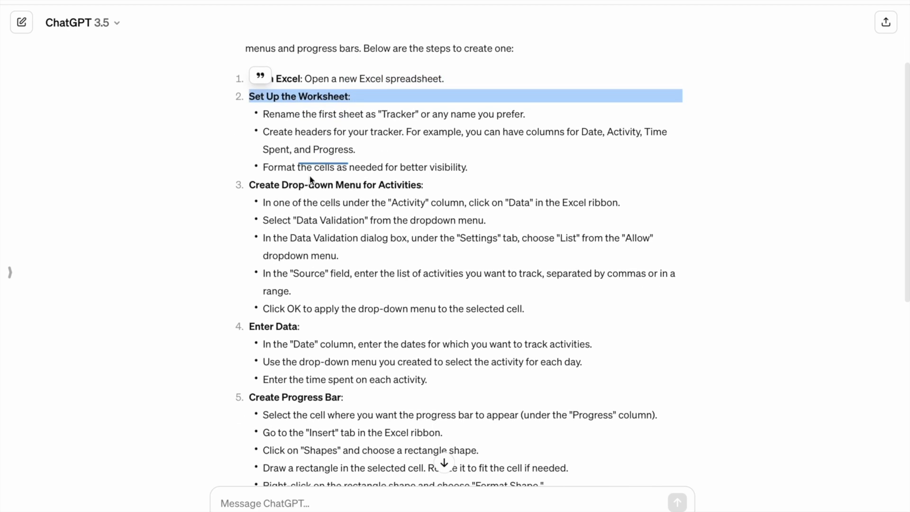
triple_click(272, 184)
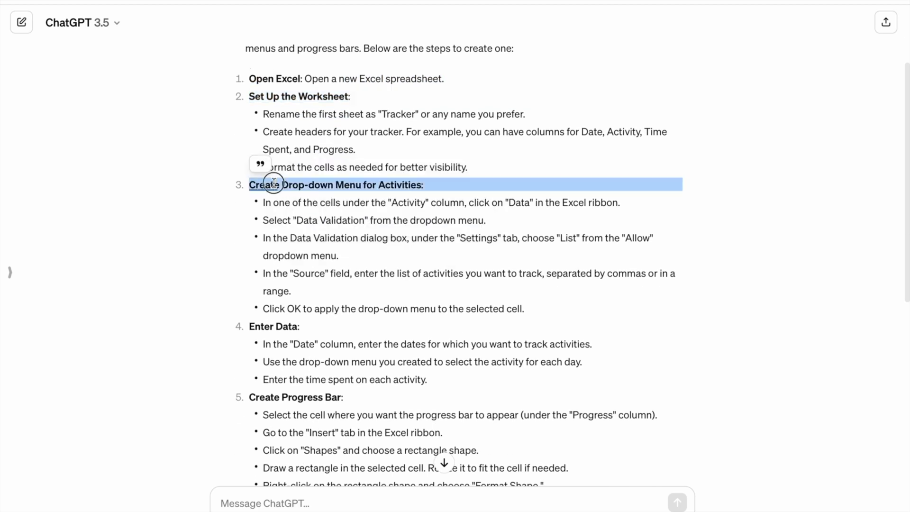
left_click(453, 185)
Continue through the Calculate Progress, Repeat for Each Activity and optional step 8 sections
scroll(453, 185, "down", 3)
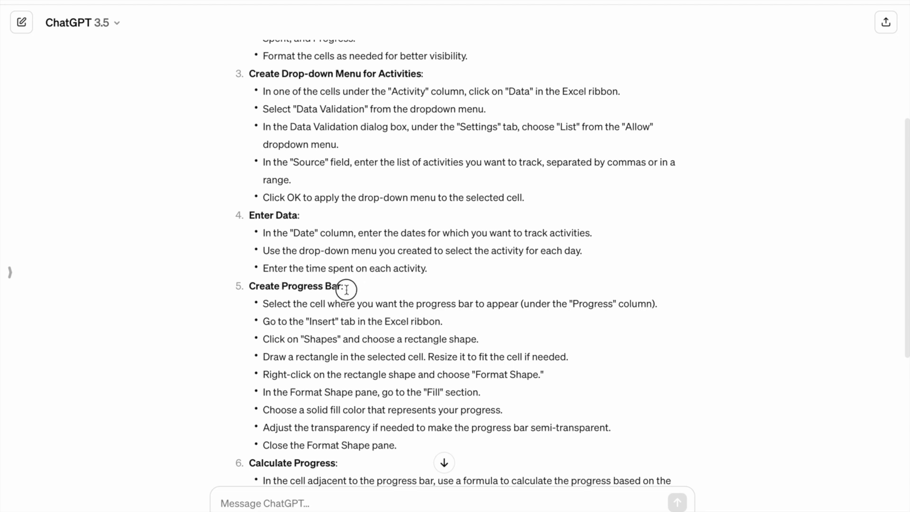
left_click_drag(346, 290, 247, 288)
scroll(253, 288, "down", 3)
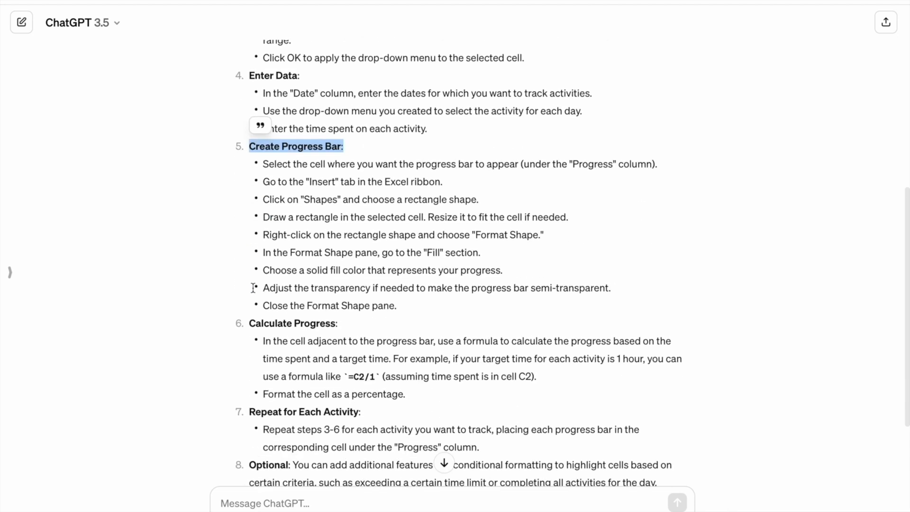
scroll(254, 288, "down", 2)
left_click_drag(343, 261, 251, 259)
scroll(252, 259, "down", 1)
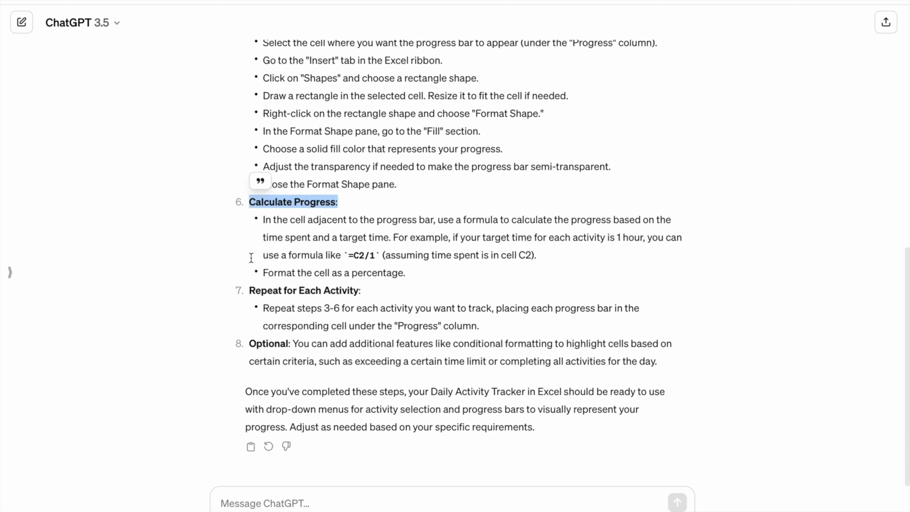
left_click(253, 294)
left_click_drag(253, 294, 359, 294)
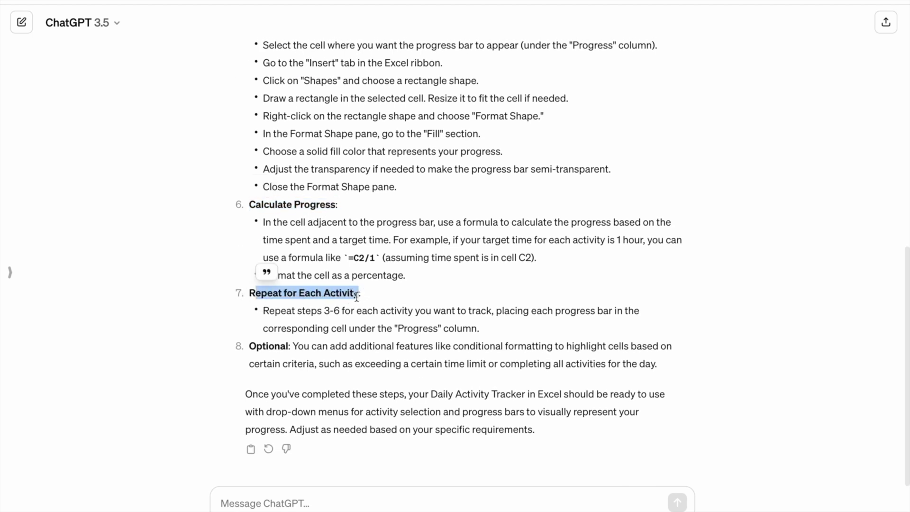
double_click(263, 347)
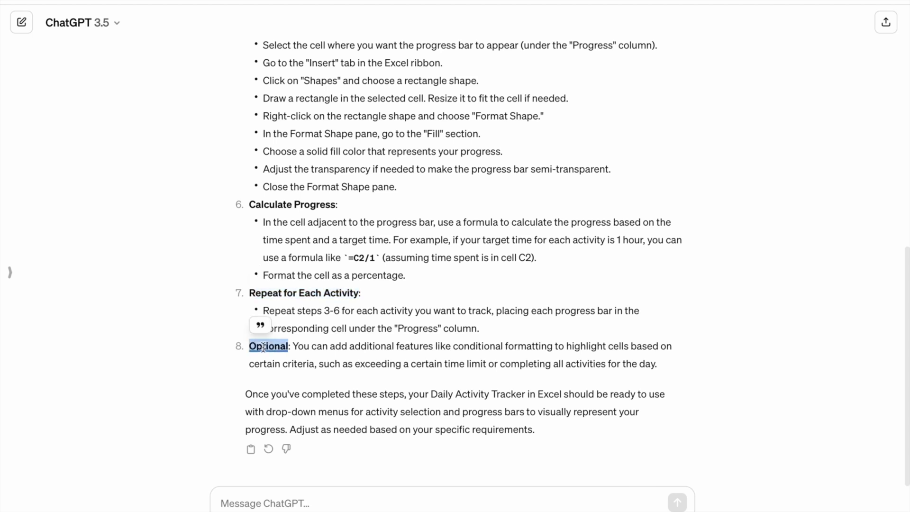
left_click(358, 343)
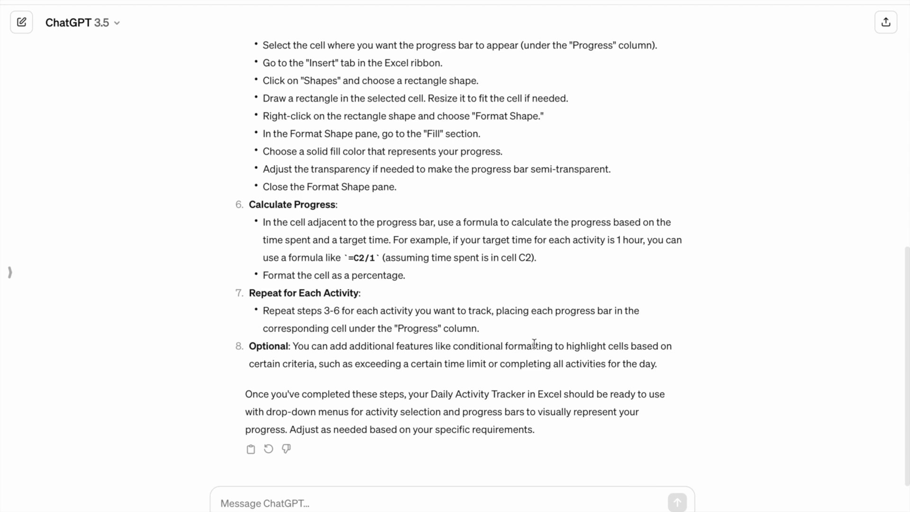
Scroll down the Be10X workshop page past the course cards to the bonuses and reviews
scroll(505, 395, "down", 2)
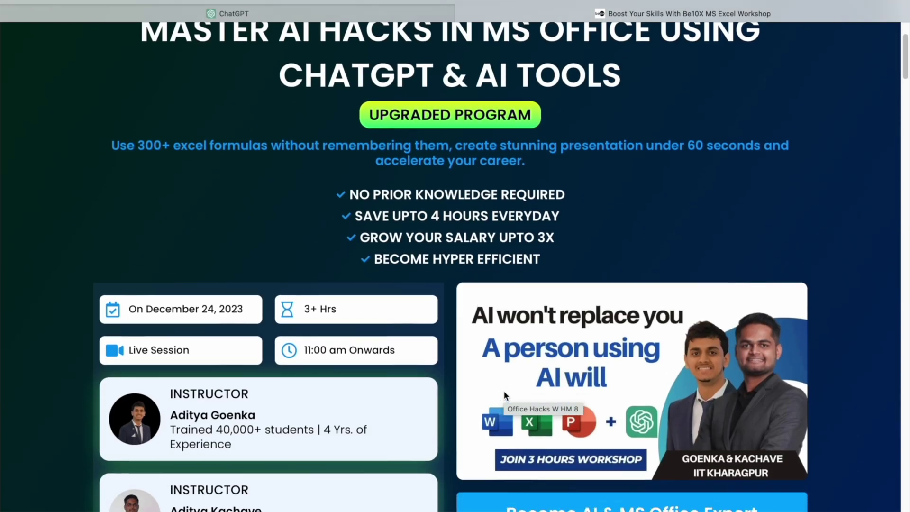
scroll(505, 395, "down", 1)
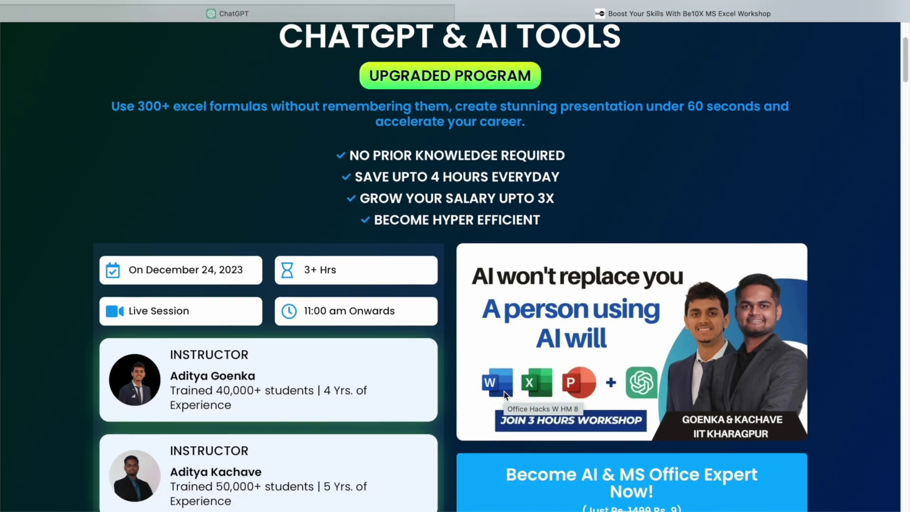
scroll(505, 393, "down", 5)
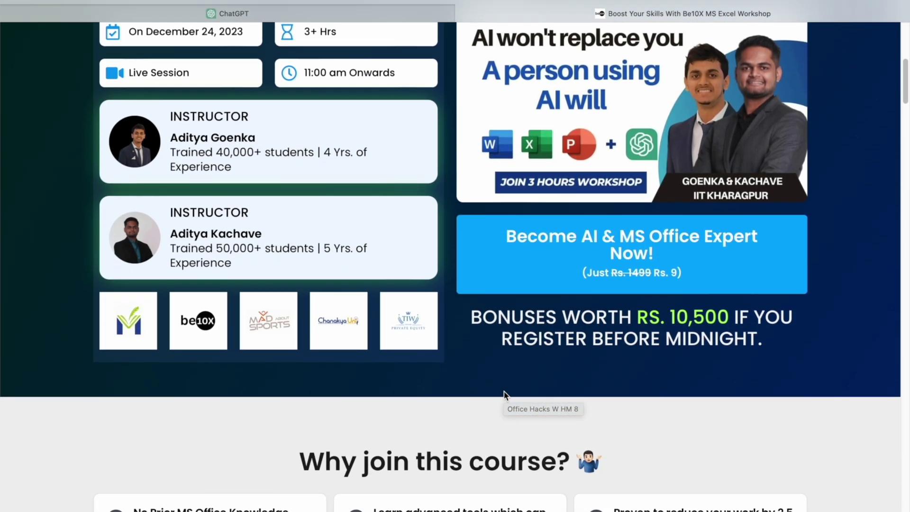
scroll(505, 394, "down", 6)
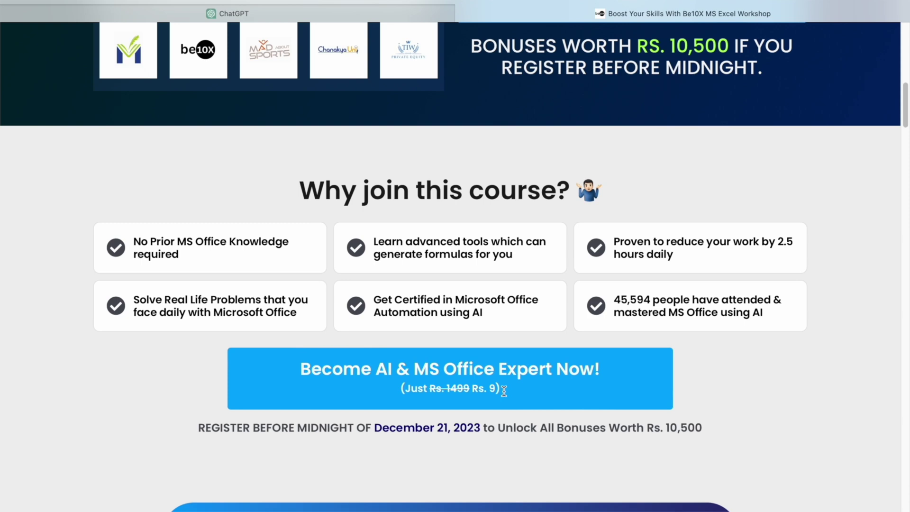
scroll(505, 391, "down", 6)
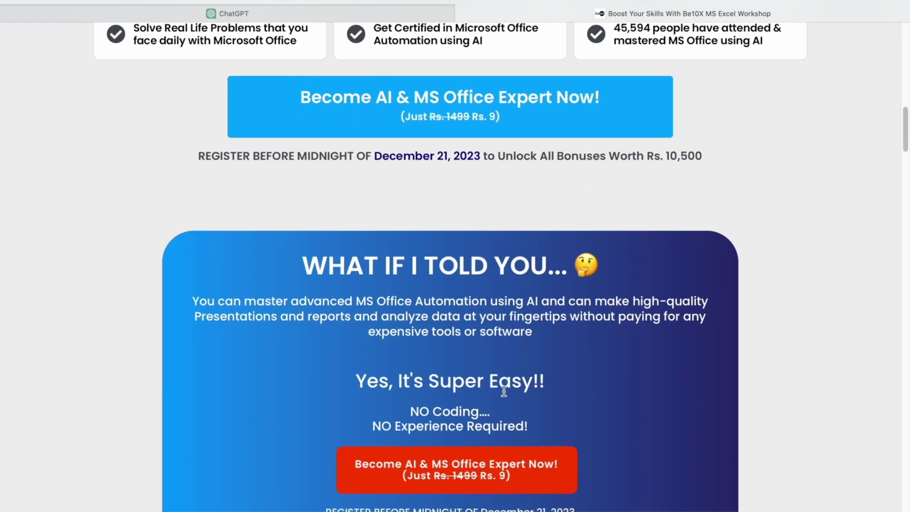
scroll(504, 391, "down", 7)
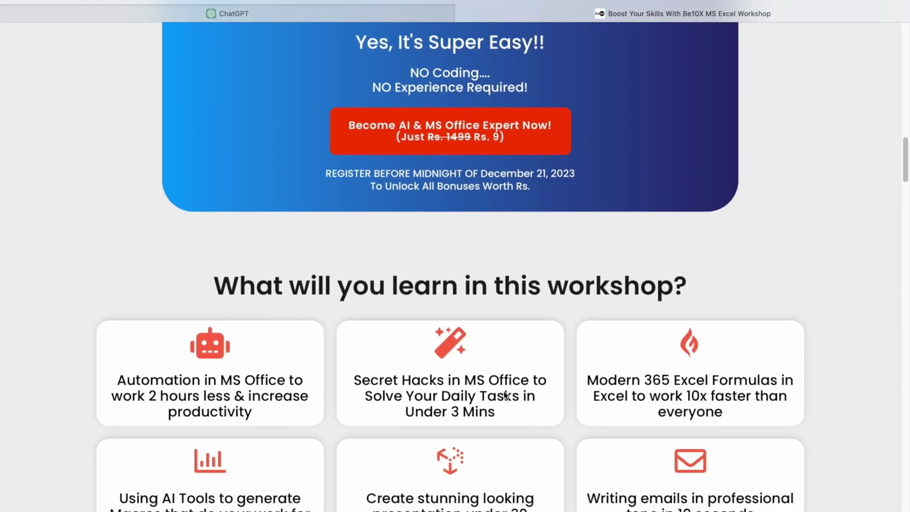
scroll(506, 394, "down", 6)
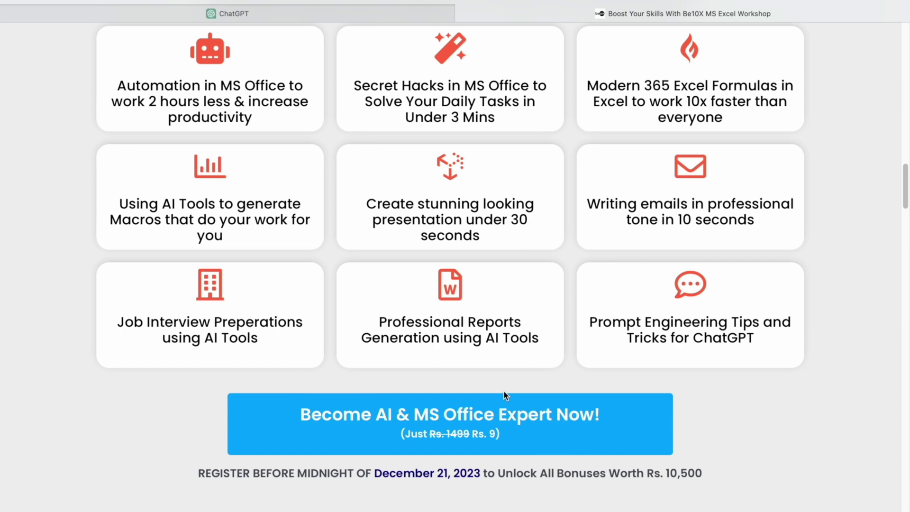
scroll(505, 394, "down", 3)
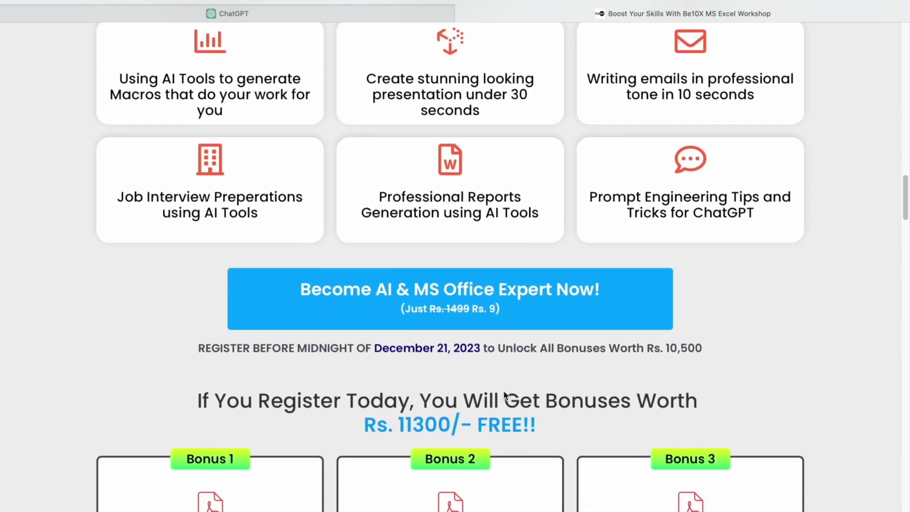
scroll(504, 390, "down", 5)
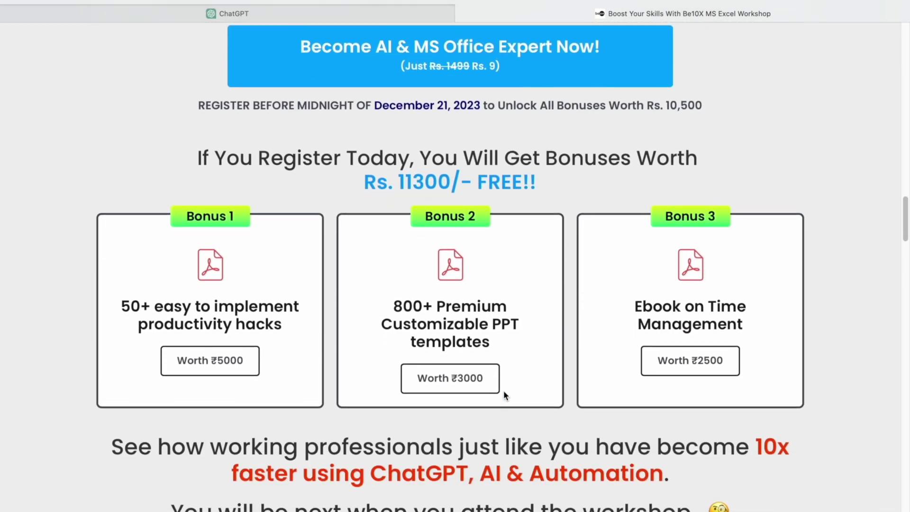
scroll(504, 391, "down", 3)
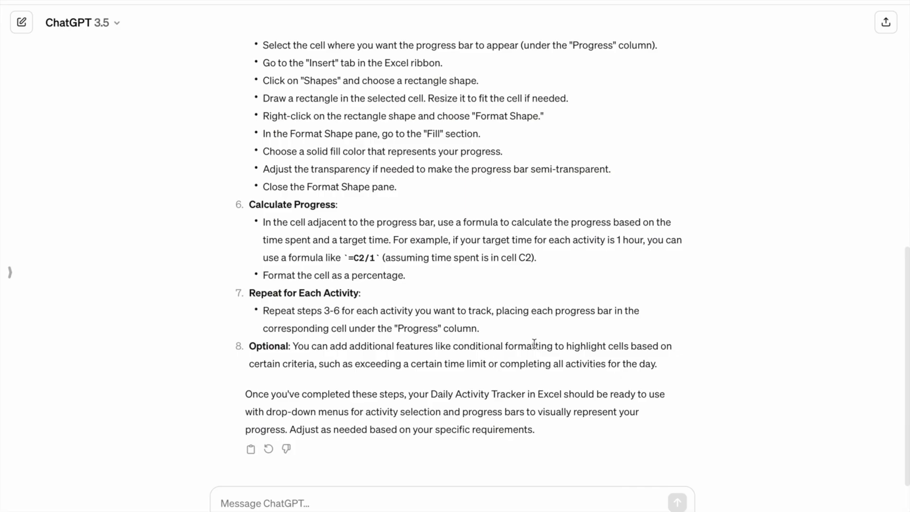
Scroll to the top and highlight the Set Up the Worksheet heading and the sheet name Tracker
scroll(329, 346, "up", 10)
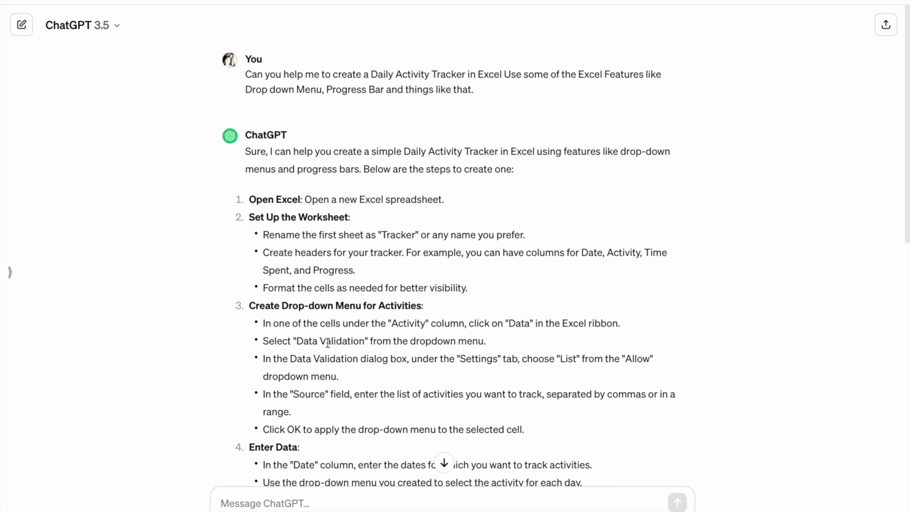
left_click_drag(249, 215, 351, 219)
left_click(315, 233)
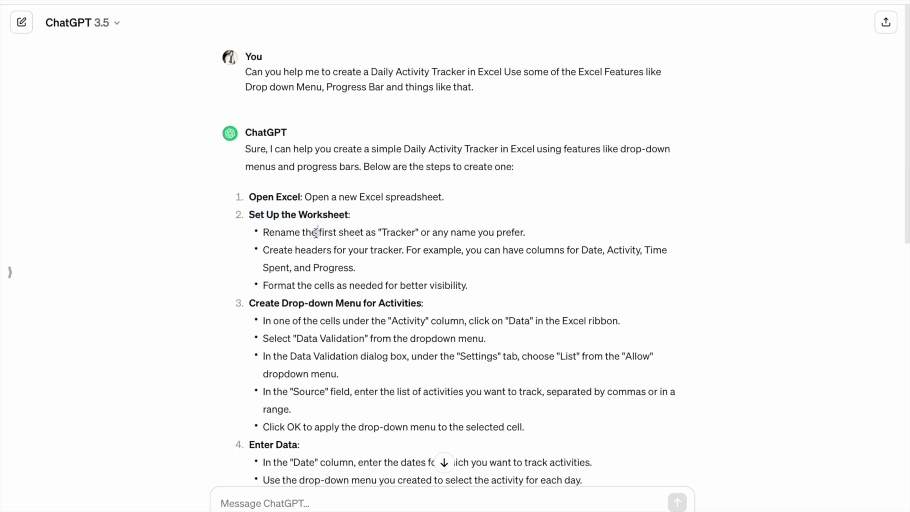
double_click(398, 232)
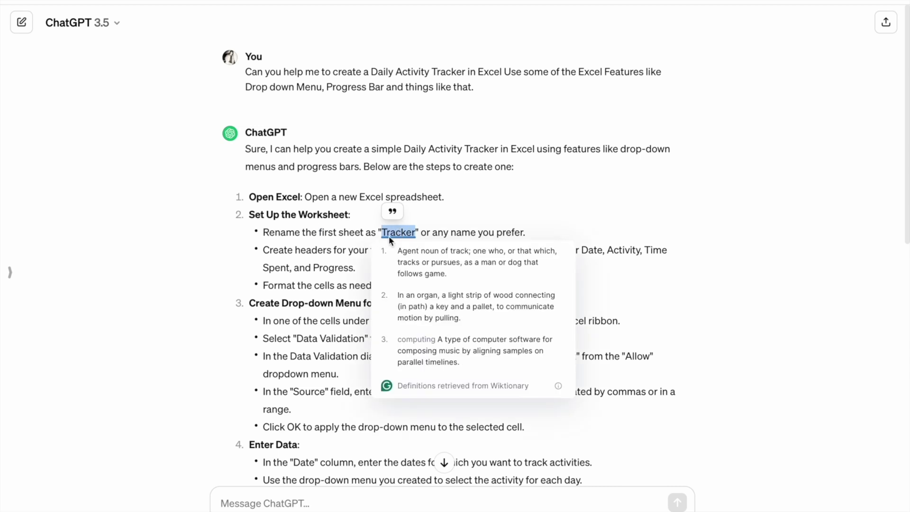
Check the blank Excel workbook, then highlight the suggested columns Date, Activity, Time Spent, Progress
key("ctrl+Right")
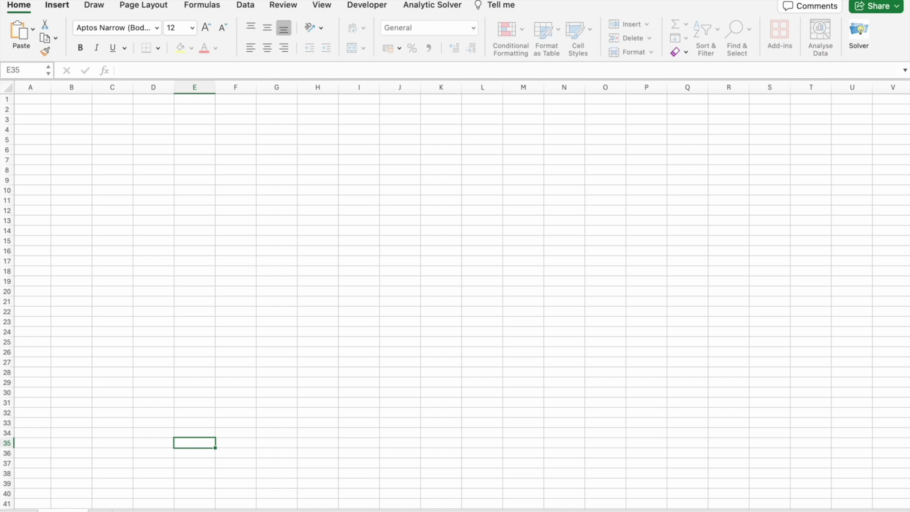
left_click(177, 260)
key("ctrl+Left")
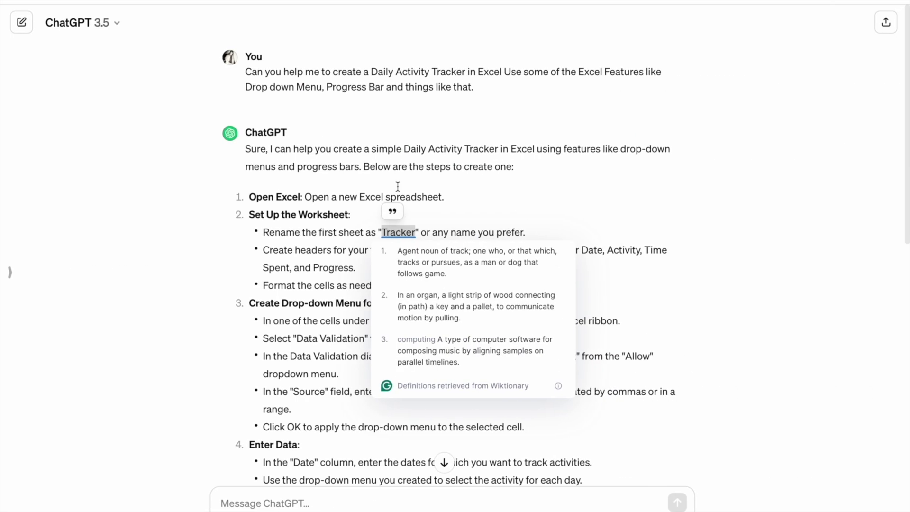
left_click(334, 243)
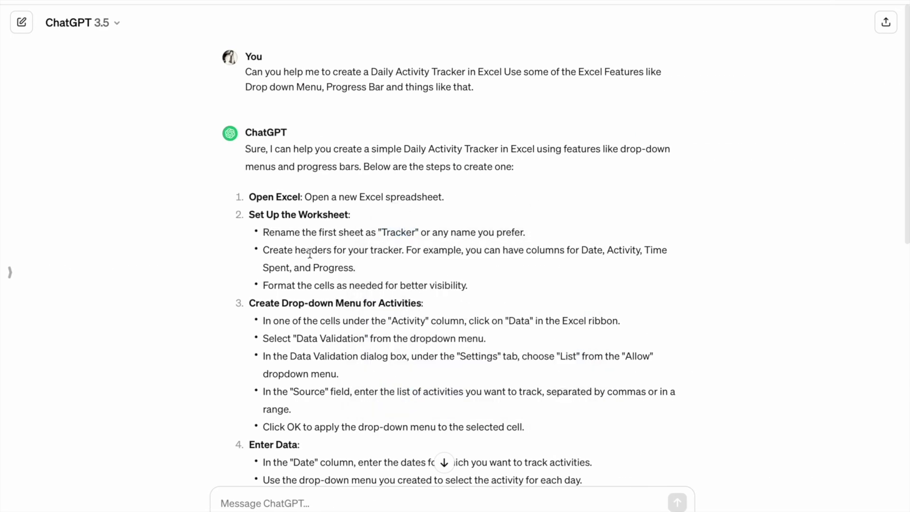
left_click_drag(301, 251, 401, 248)
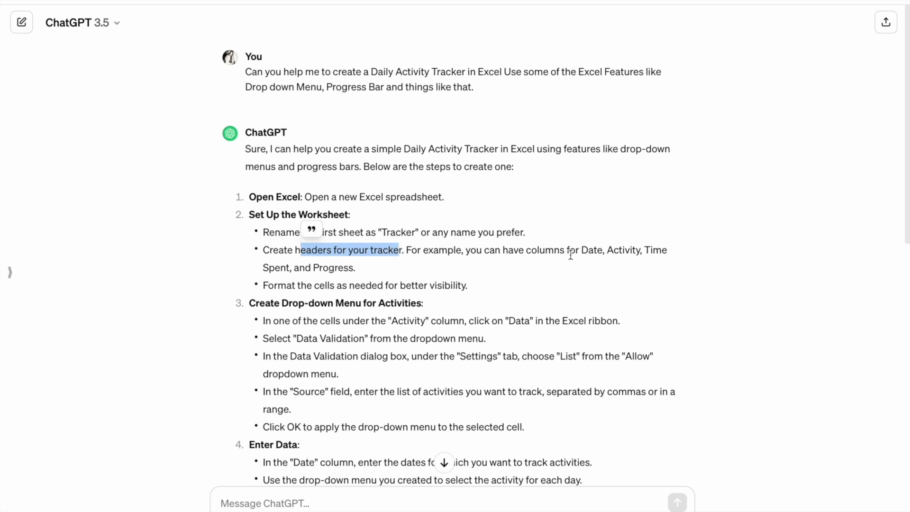
left_click_drag(584, 250, 598, 261)
left_click(596, 252)
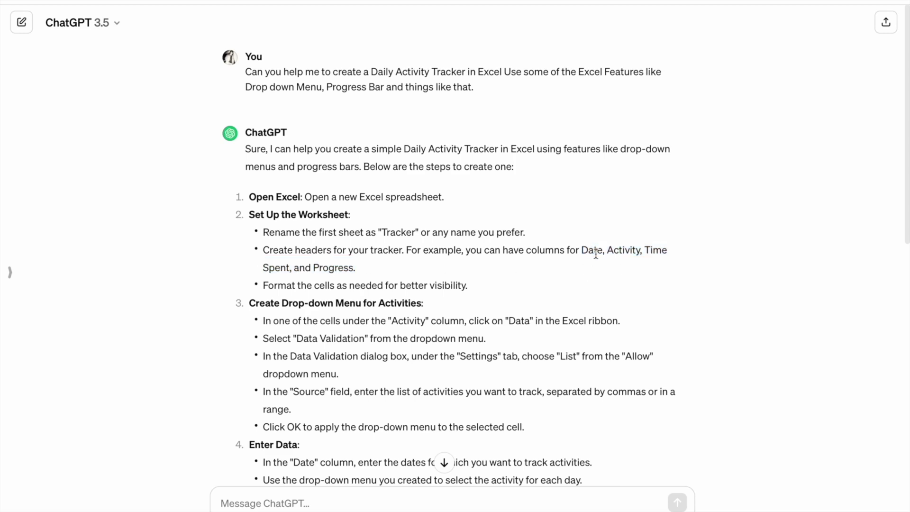
Enter the headers Date, Activity, Time Spent and Progress into cells A1 through D1
double_click(592, 250)
key("ctrl+super+d")
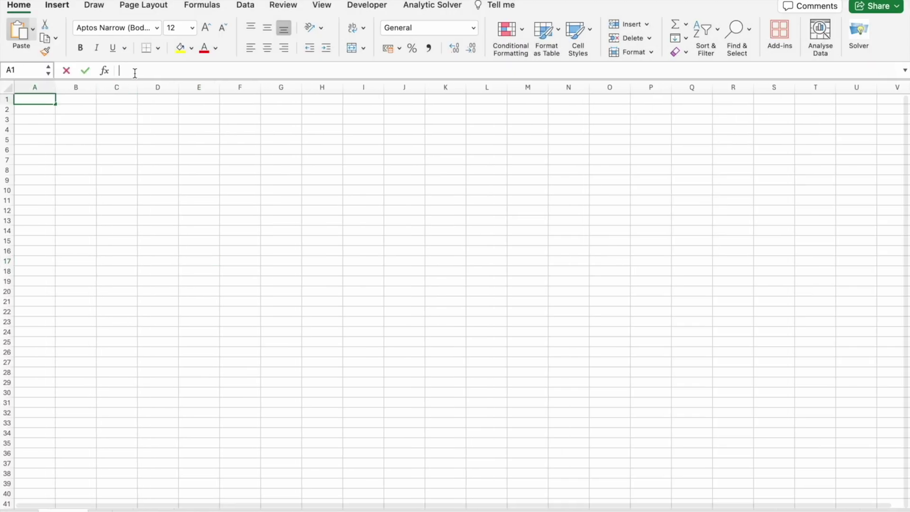
type("Date")
key("Tab")
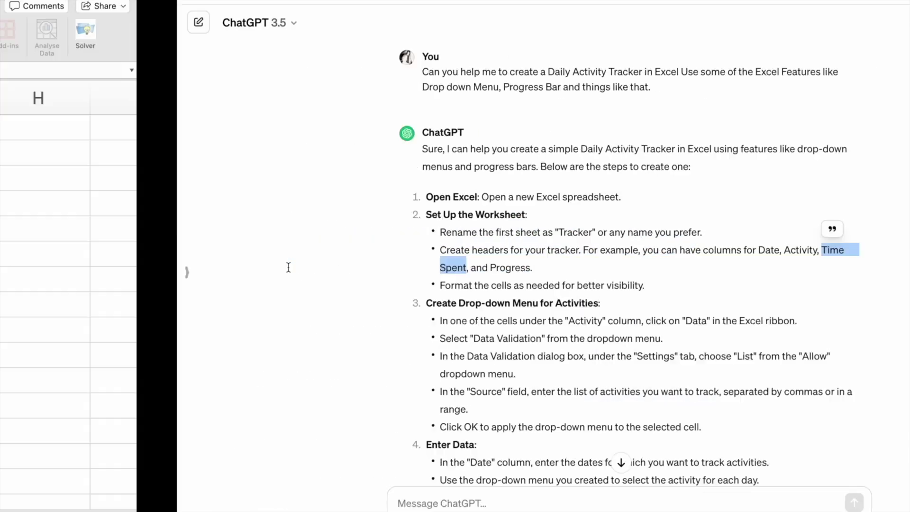
type("Activity")
key("Tab")
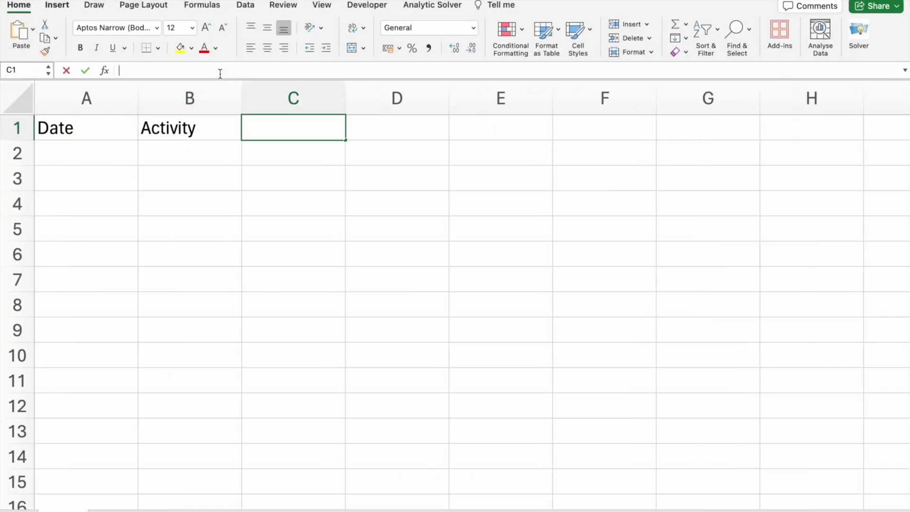
type("Time Spent")
key("Tab")
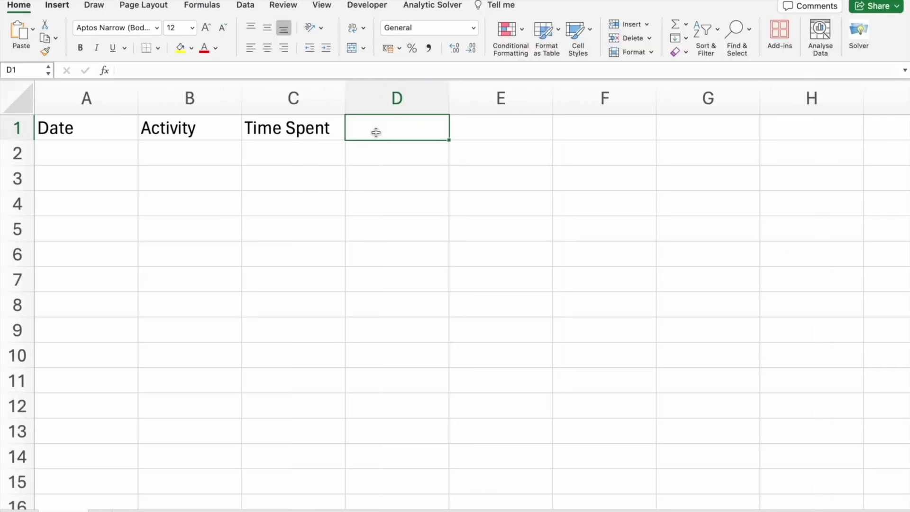
type("Progress")
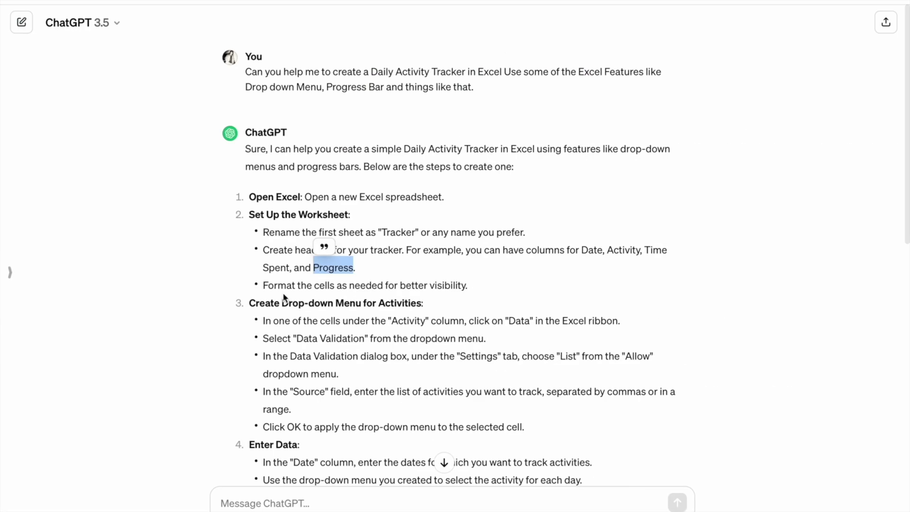
left_click_drag(468, 285, 267, 279)
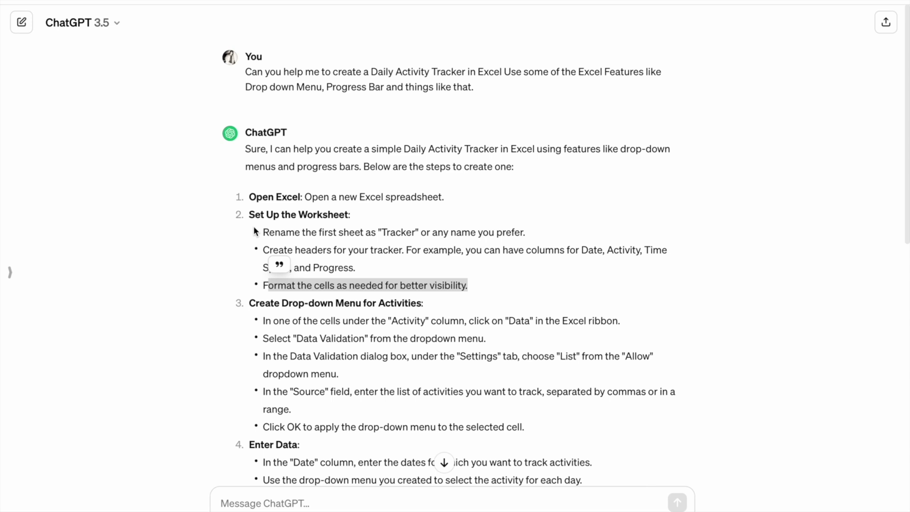
Highlight step 3's instruction about the cells under Activity, then return to the Excel sheet
left_click(288, 316)
scroll(288, 317, "down", 2)
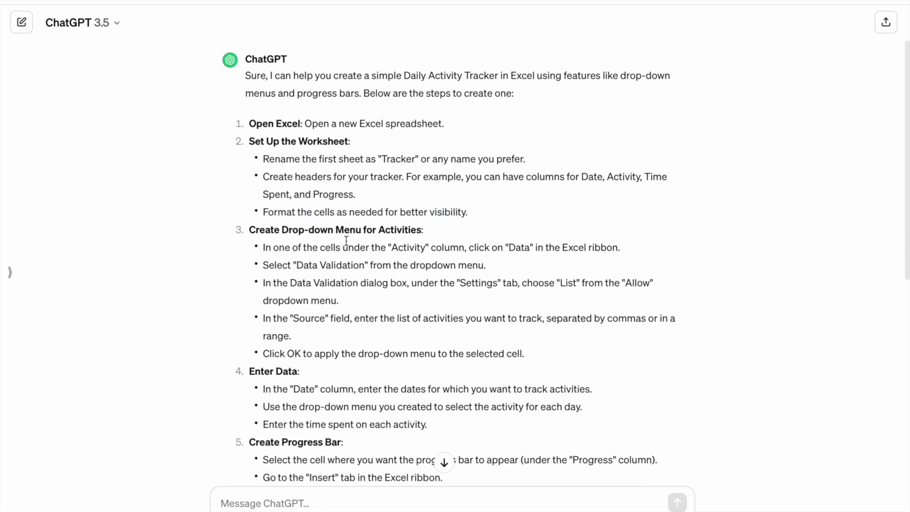
scroll(347, 241, "down", 2)
left_click_drag(274, 176, 396, 176)
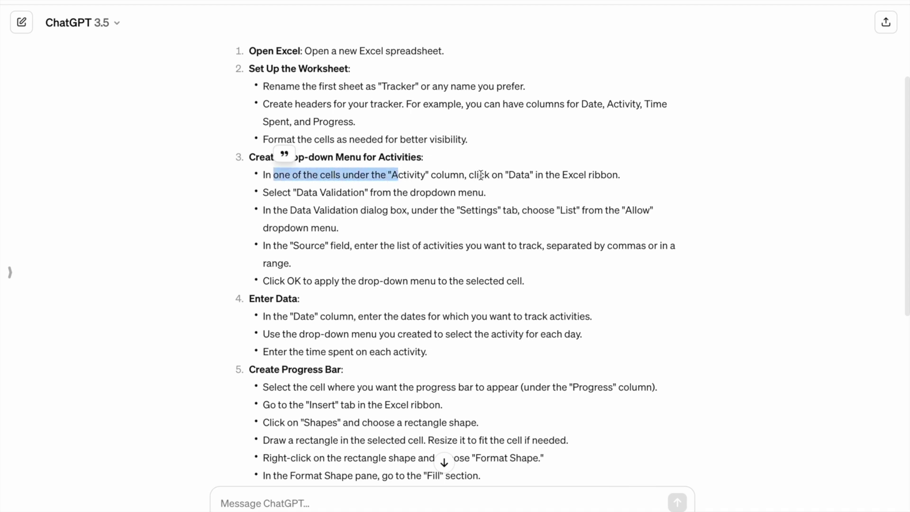
left_click(457, 173)
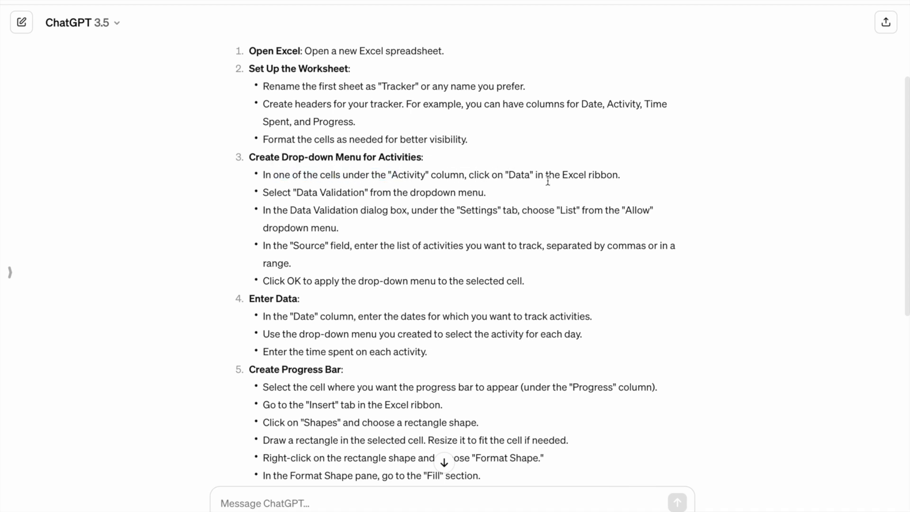
key("ctrl+Left")
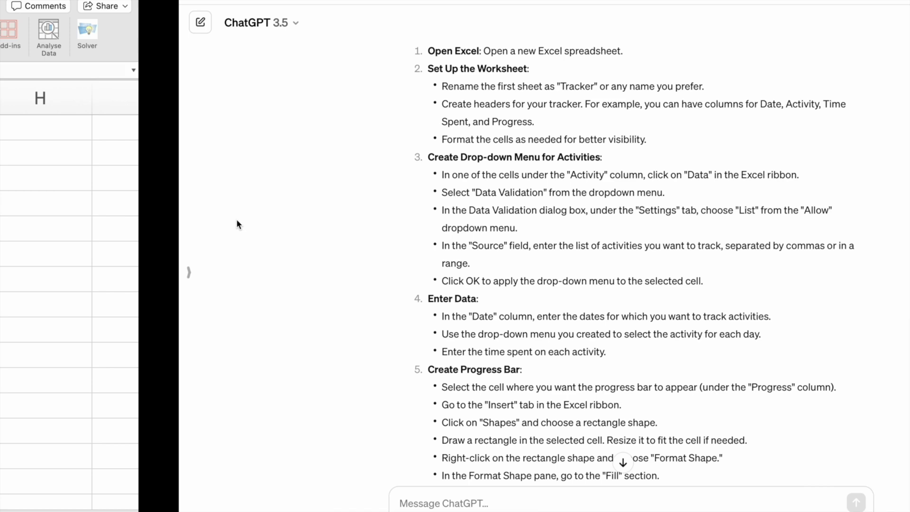
Select cell B2 and open Data Validation from the Data tab, following ChatGPT's steps
left_click(177, 158)
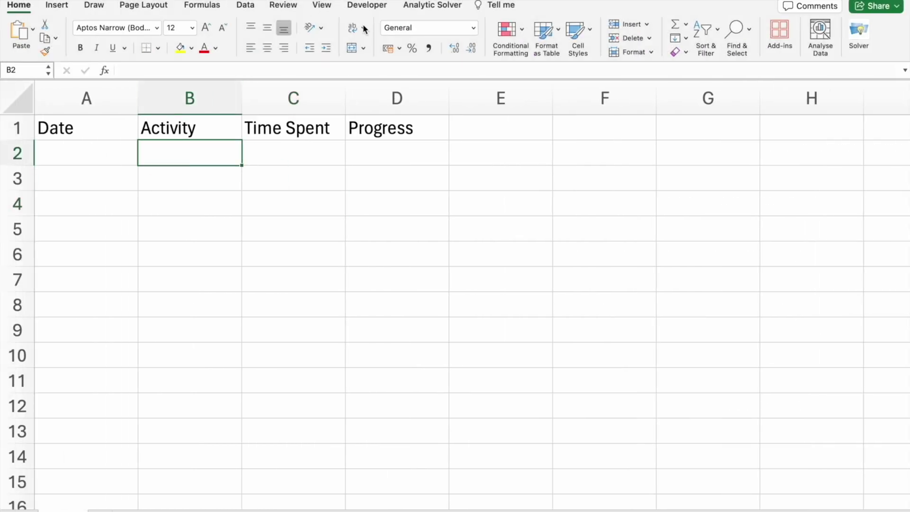
left_click(244, 6)
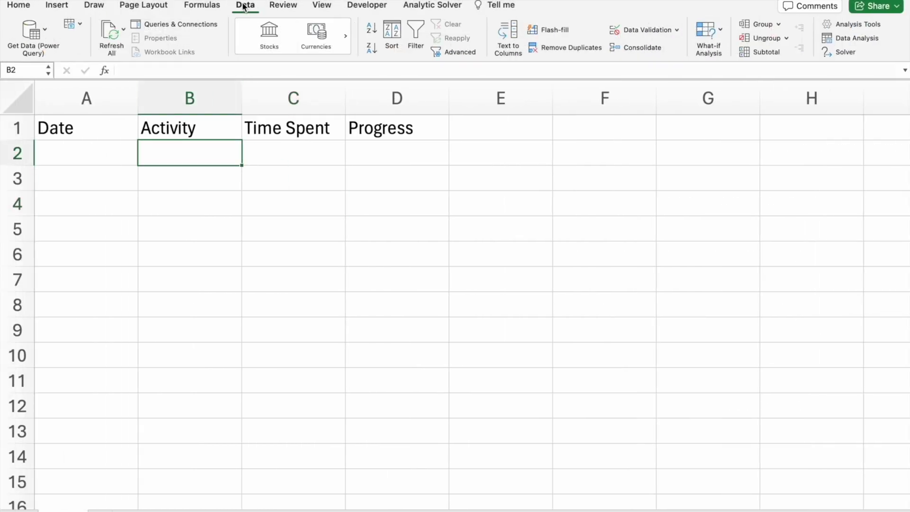
key("ctrl+Right")
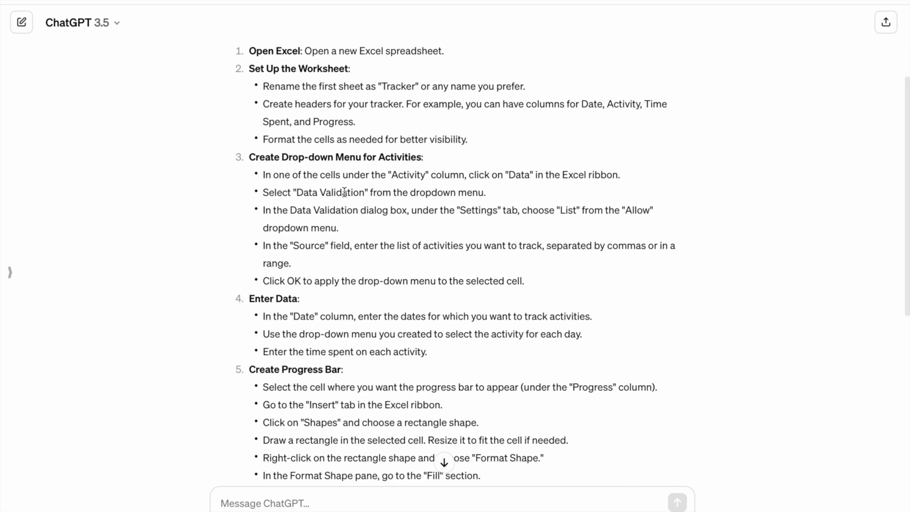
left_click_drag(266, 187, 481, 193)
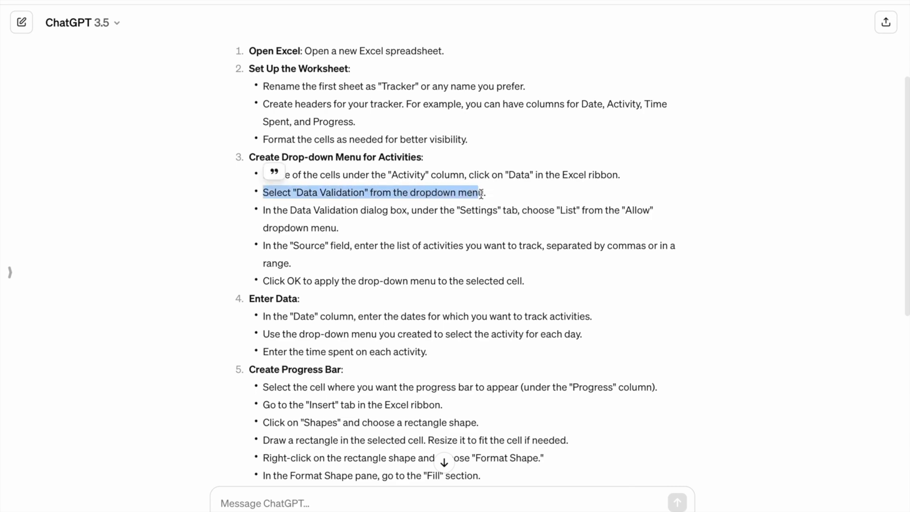
key("ctrl+Left")
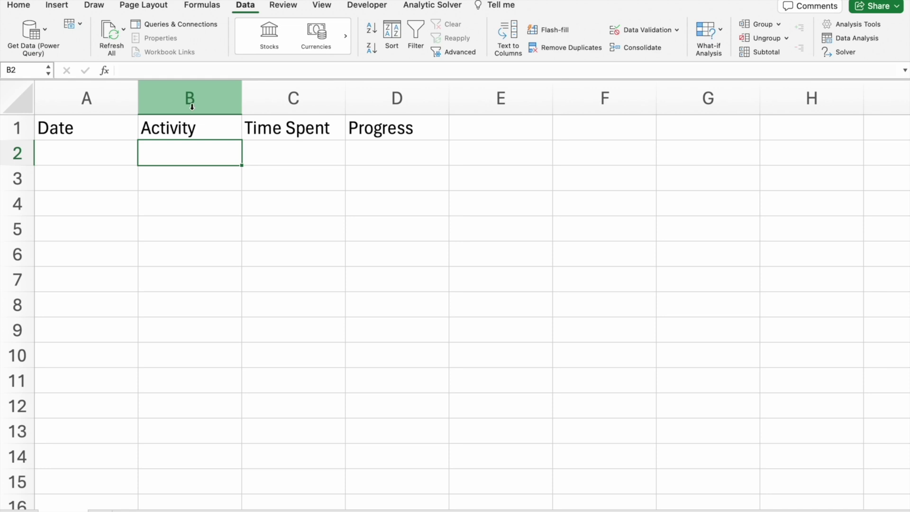
left_click(636, 29)
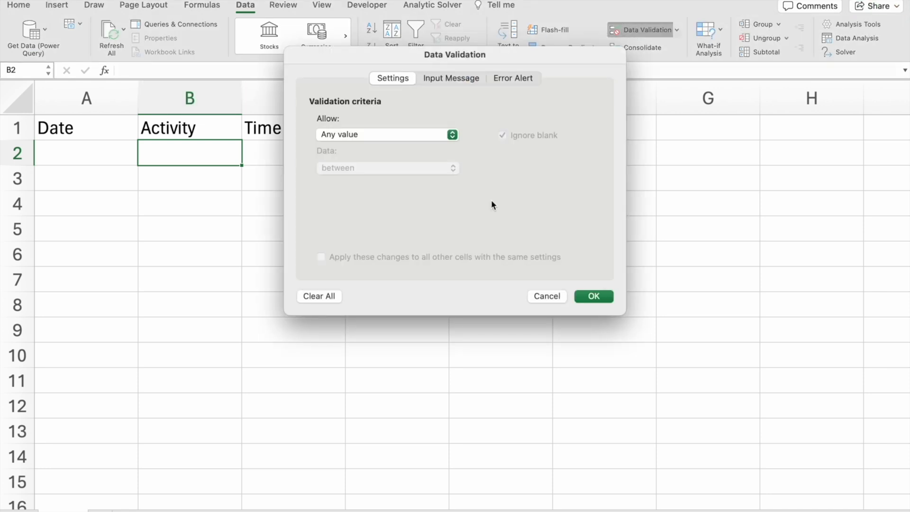
key("ctrl+Right")
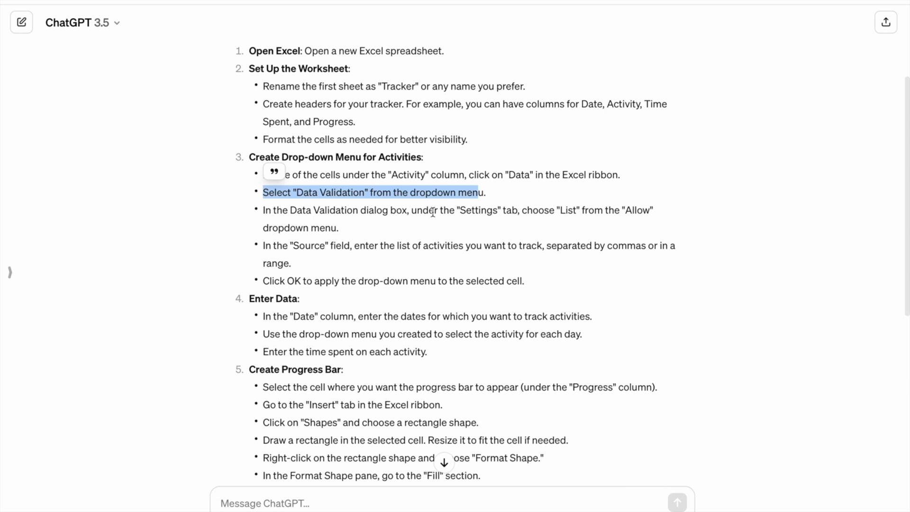
left_click_drag(416, 210, 635, 211)
key("ctrl+Left")
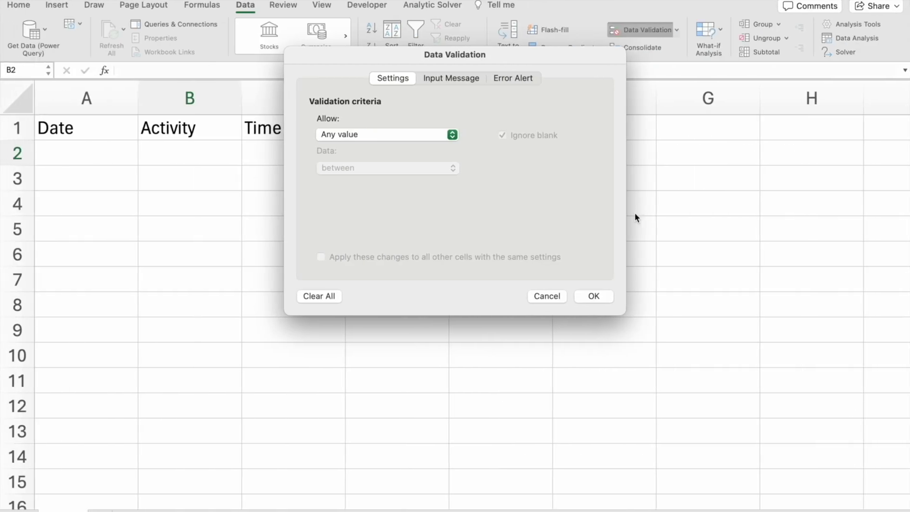
Set B2's validation to allow a List and begin entering the Breakfast, Lunch, Dinner source
left_click(382, 128)
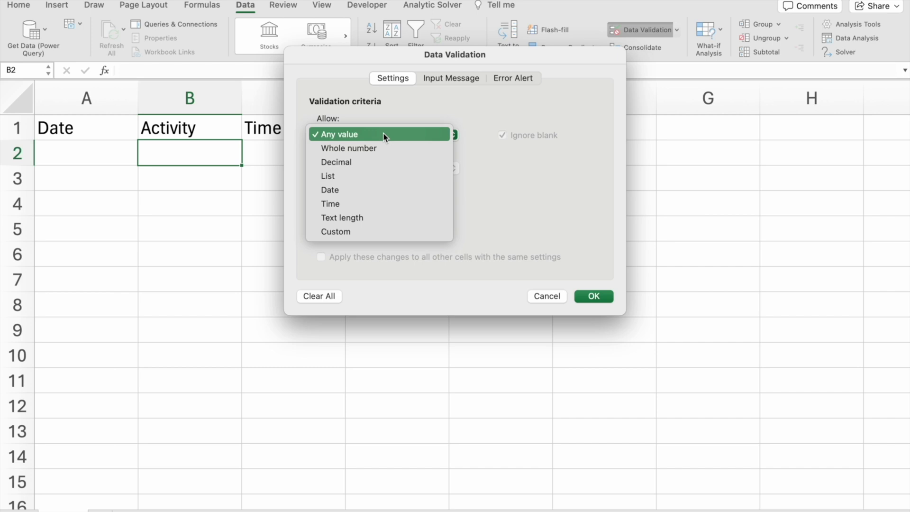
left_click(368, 175)
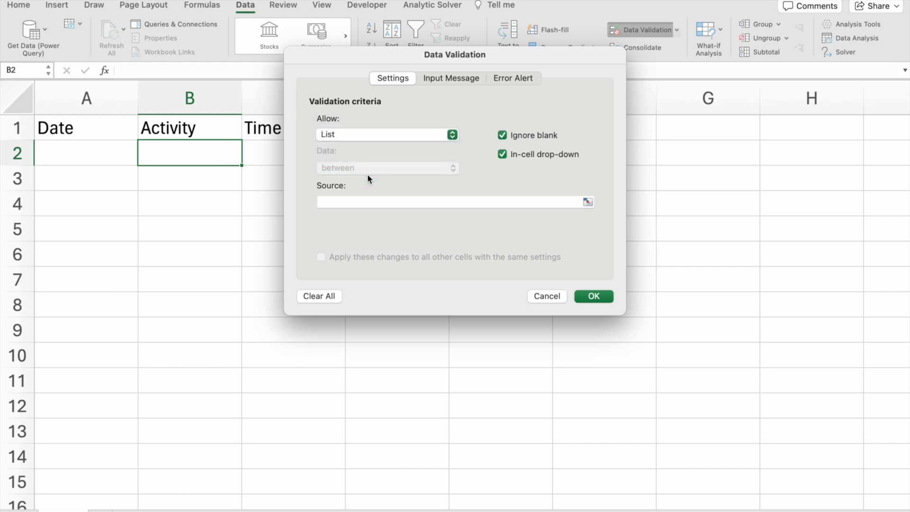
key("ctrl+Right")
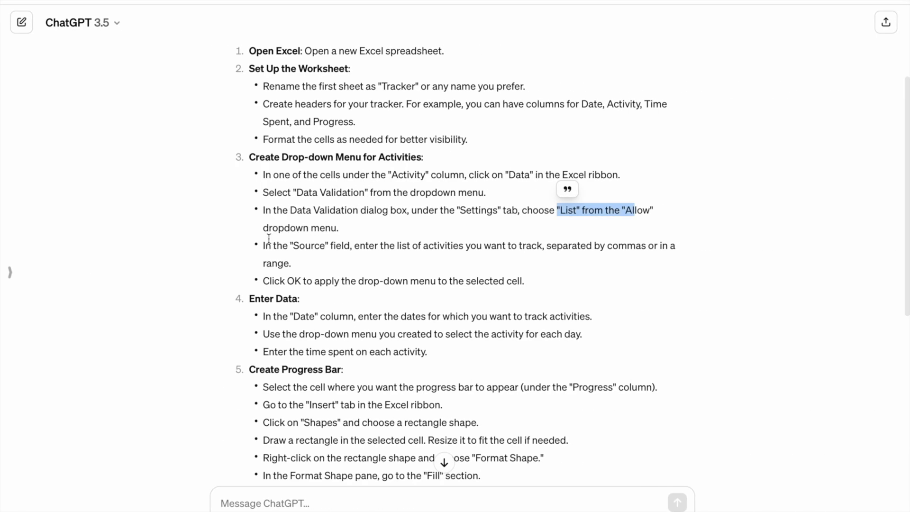
left_click_drag(265, 240, 345, 243)
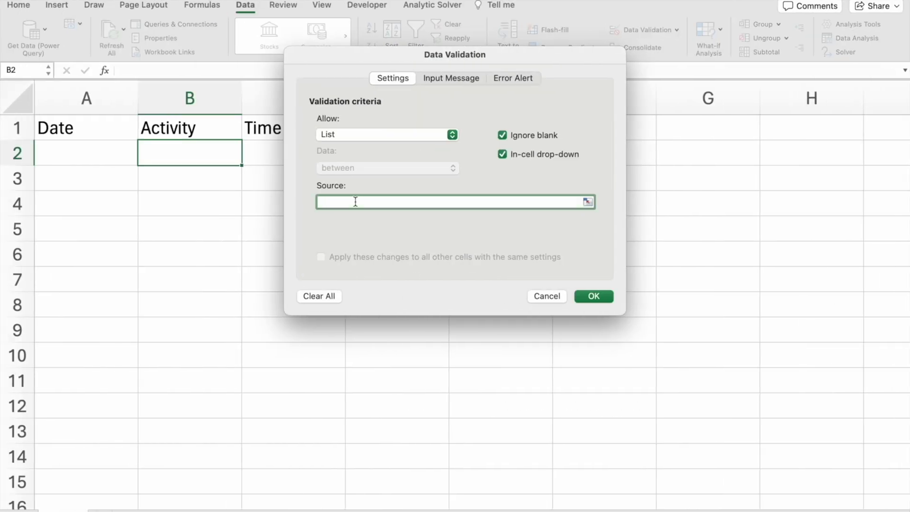
type("Breakfast, Lunch, Dinner")
Confirm the validation, then pick Breakfast, Lunch and finally Dinner from B2's drop-down
left_click(595, 297)
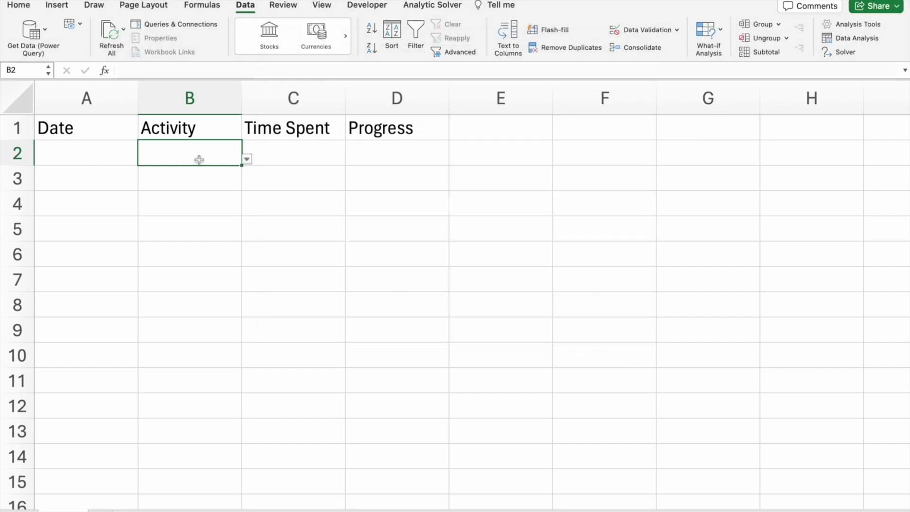
left_click(247, 160)
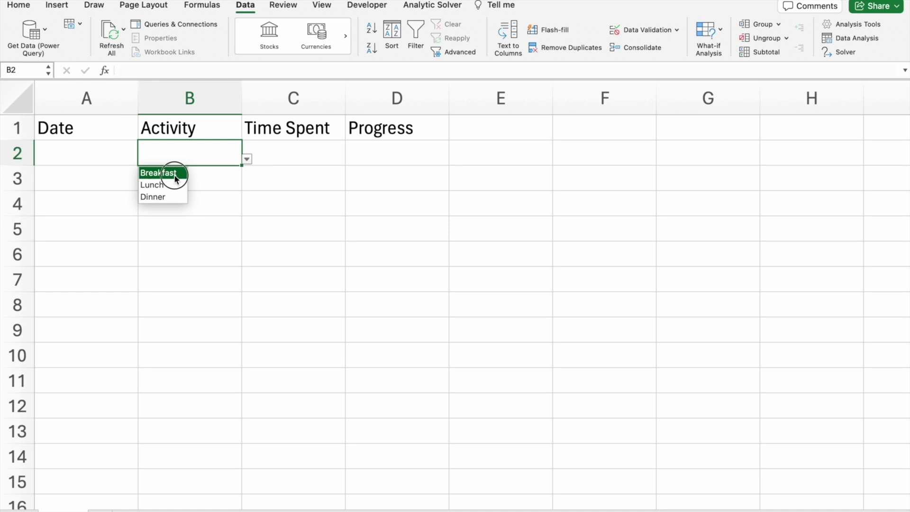
left_click(175, 174)
left_click(247, 159)
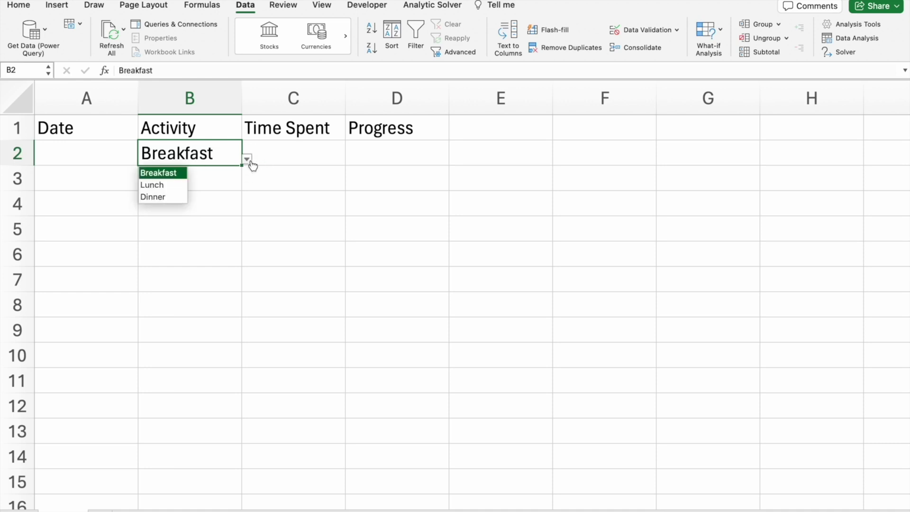
left_click(188, 183)
left_click(247, 161)
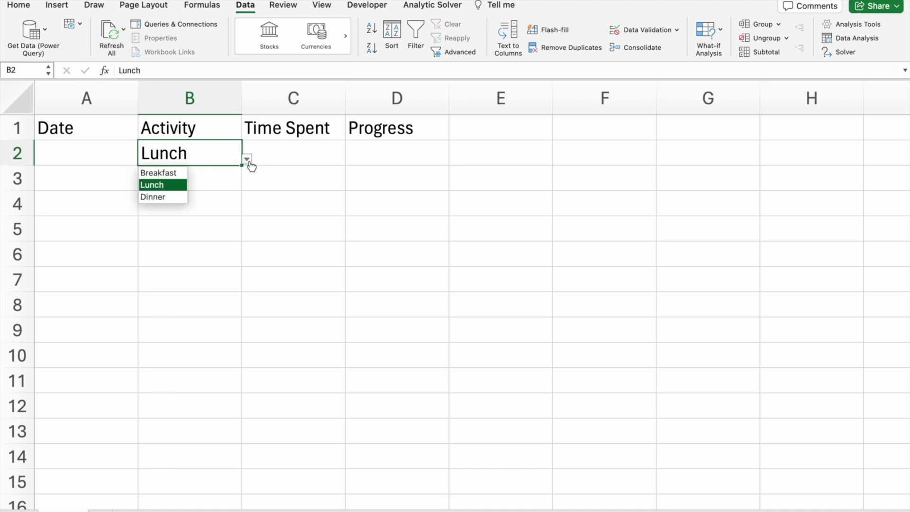
left_click(179, 198)
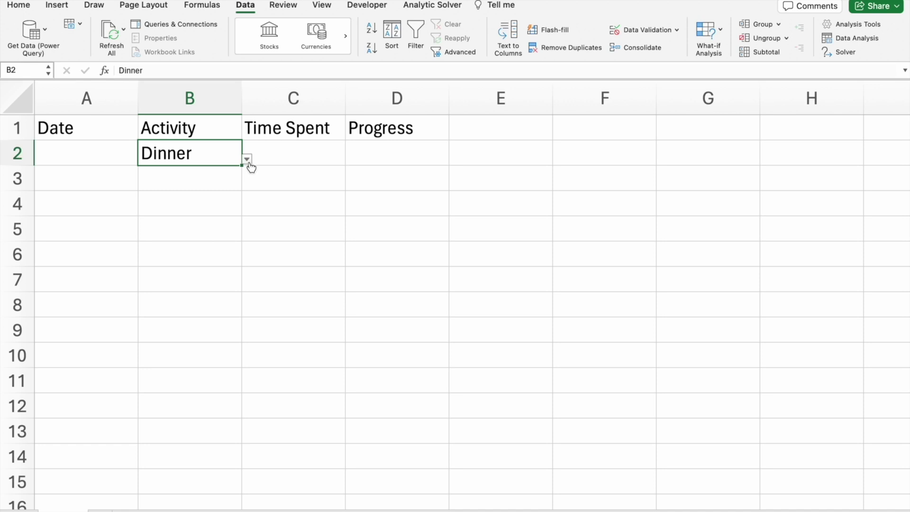
Scroll ChatGPT's answer to step 4 and highlight the line about entering time spent
key("ctrl+Right")
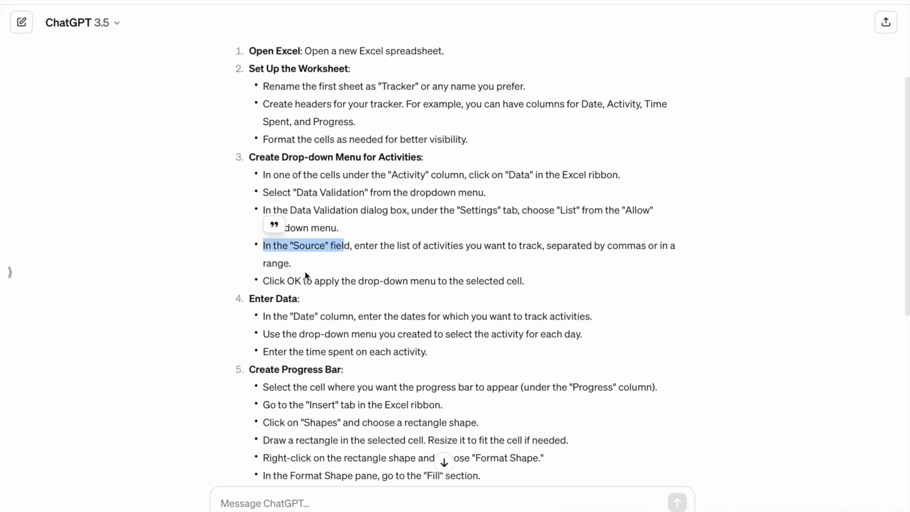
scroll(297, 289, "down", 3)
scroll(295, 286, "down", 1)
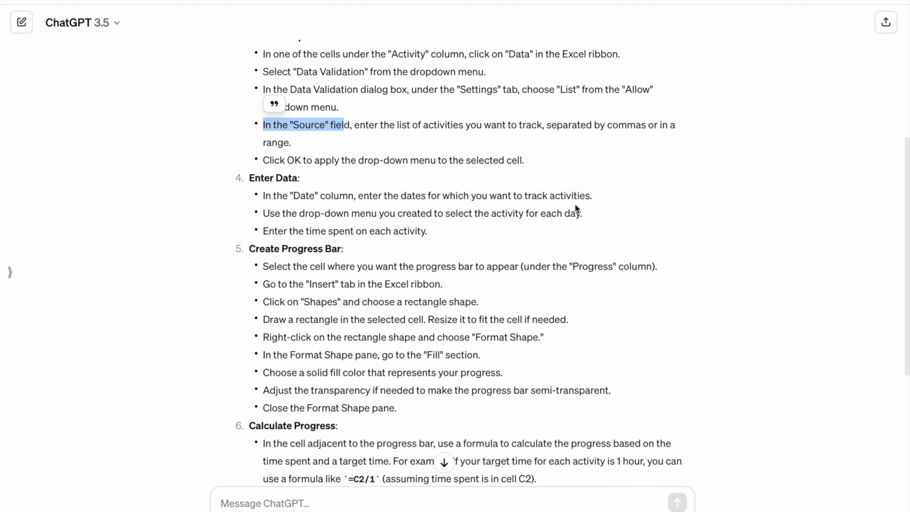
scroll(576, 209, "down", 3)
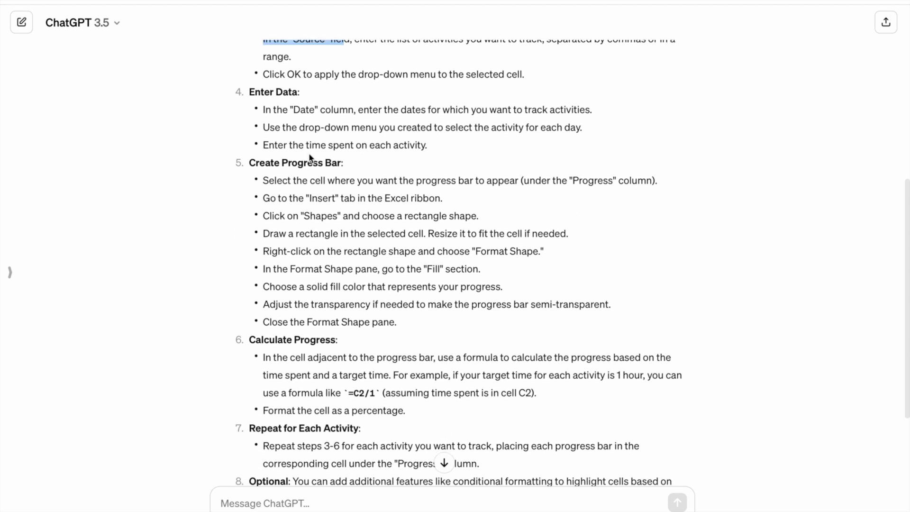
scroll(310, 158, "down", 1)
left_click(276, 103)
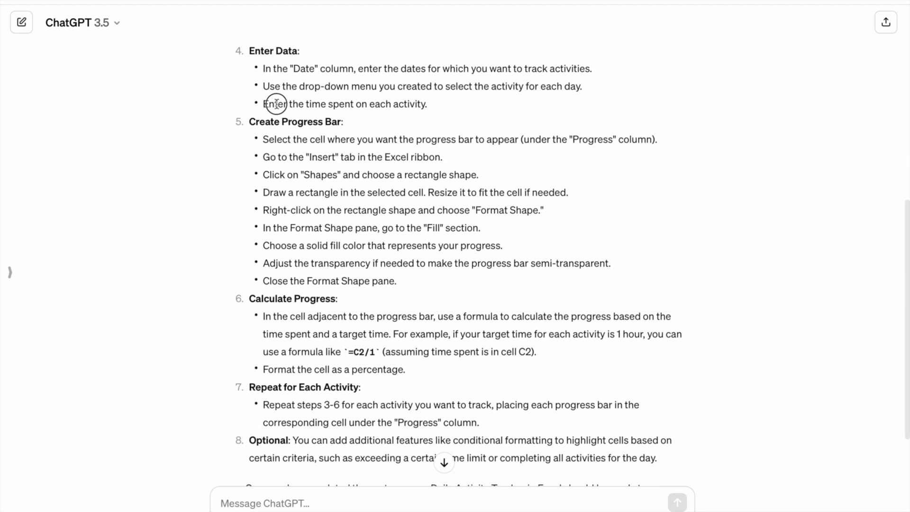
left_click_drag(276, 103, 366, 104)
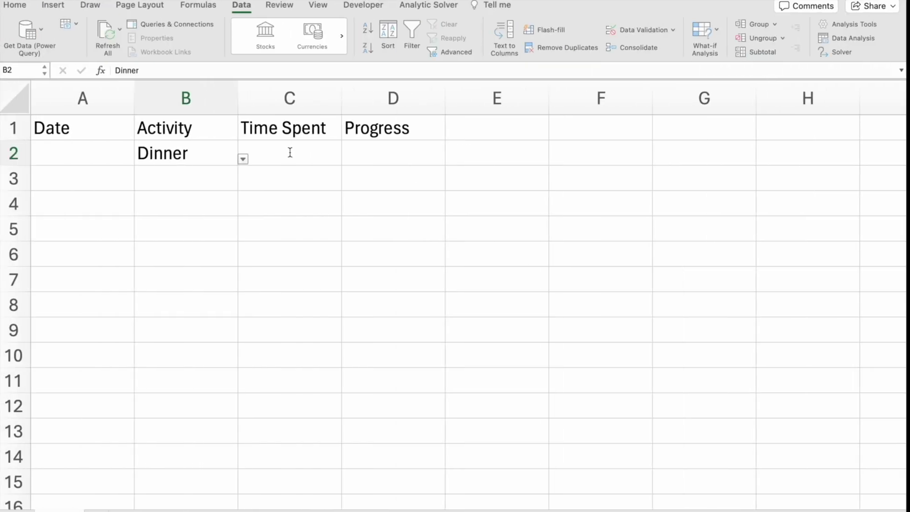
Enter the date 2/4/2024 in A2 and pick Breakfast from B2's activity dropdown
left_click(83, 152)
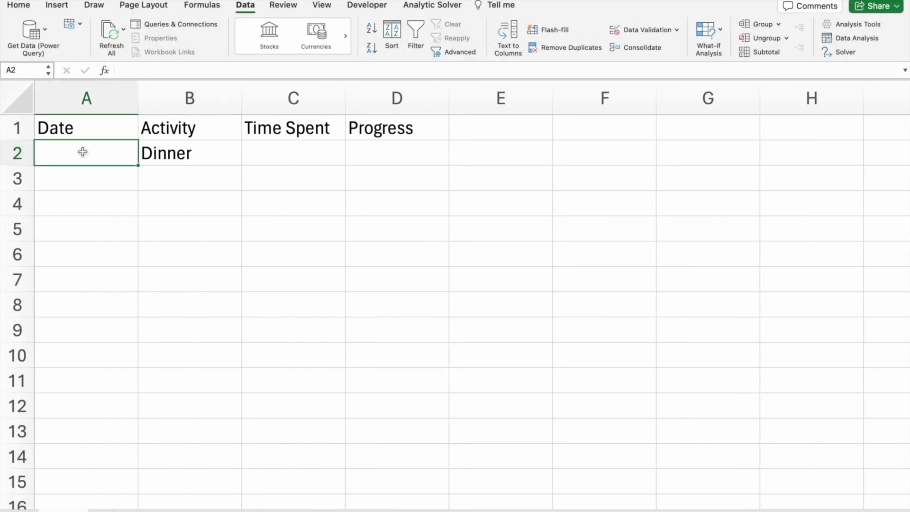
type("2/4/2024")
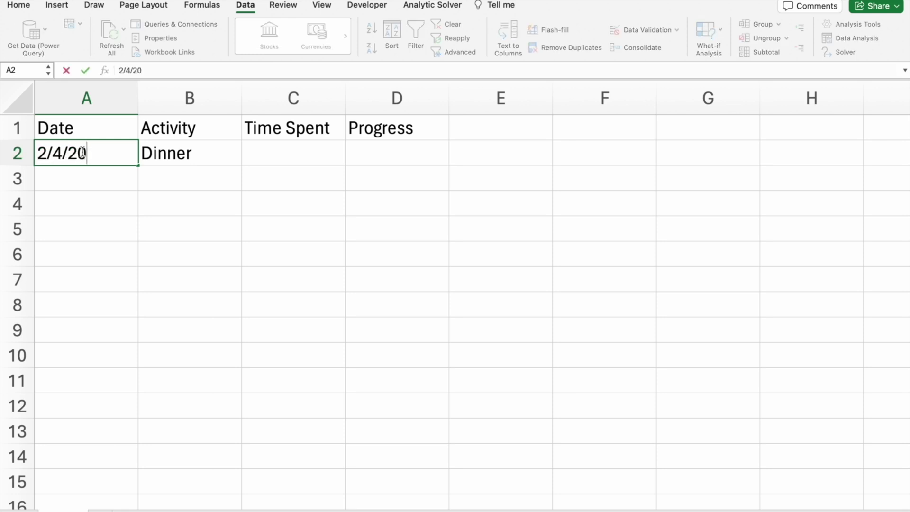
left_click(270, 152)
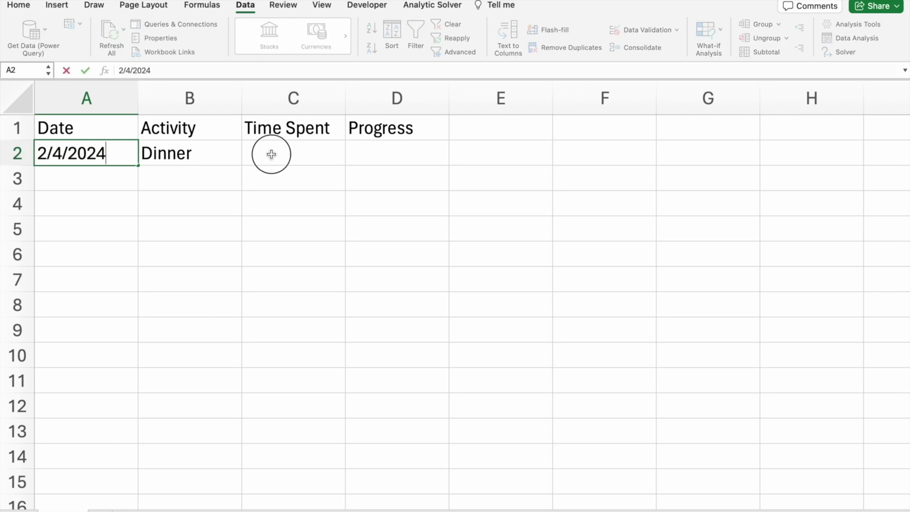
left_click(216, 158)
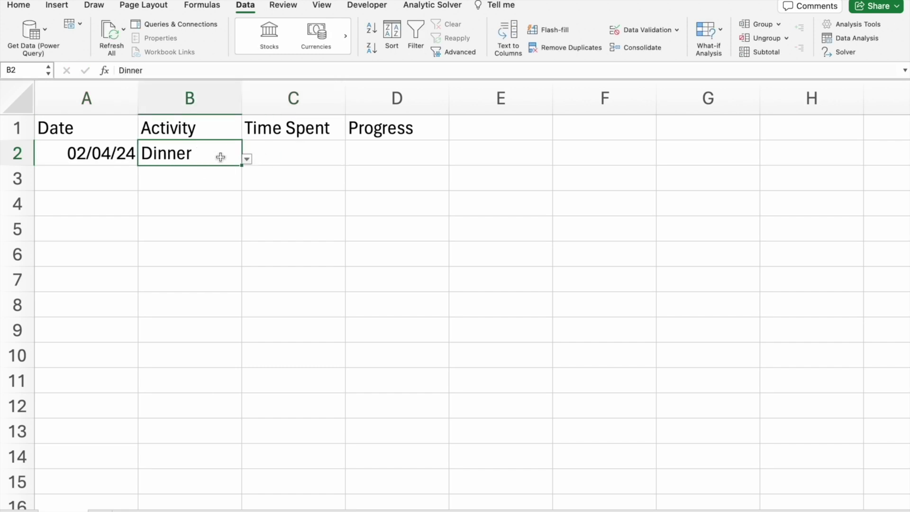
left_click(247, 159)
left_click(161, 173)
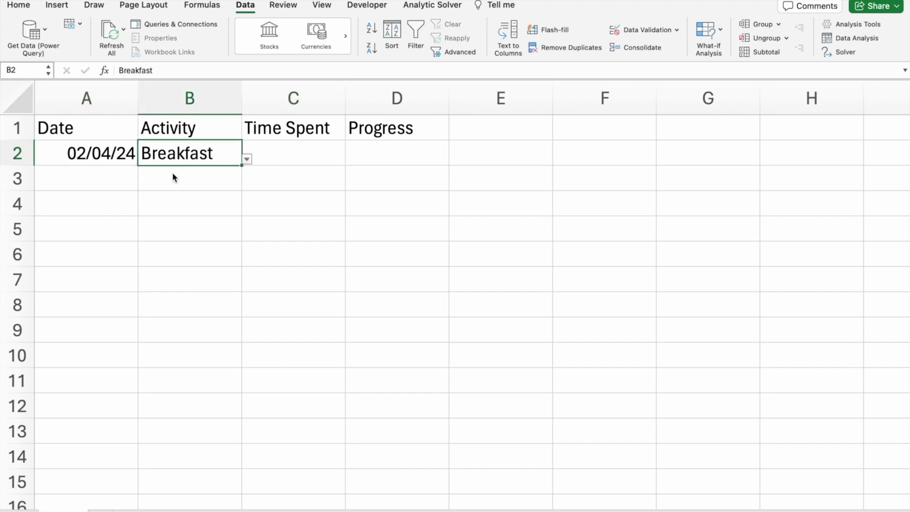
Enter 20 as the Time Spent in C2
left_click(279, 155)
type("20")
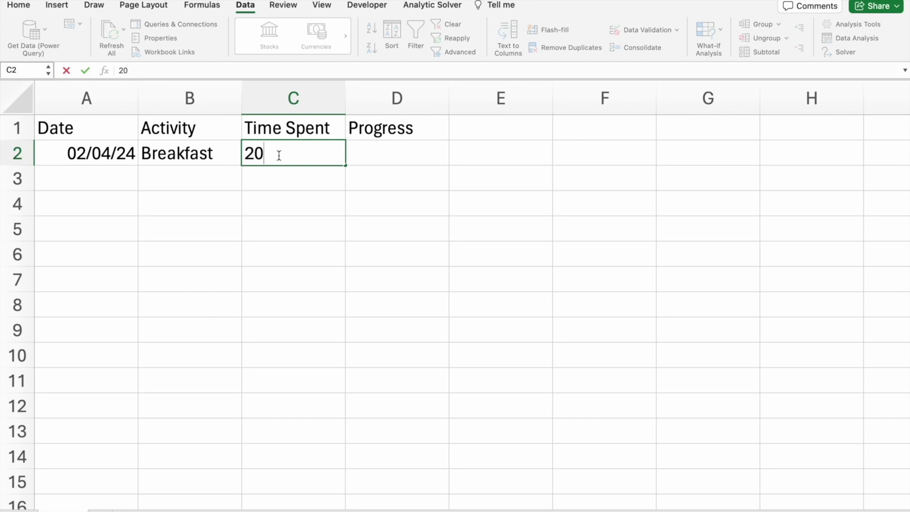
key("Return")
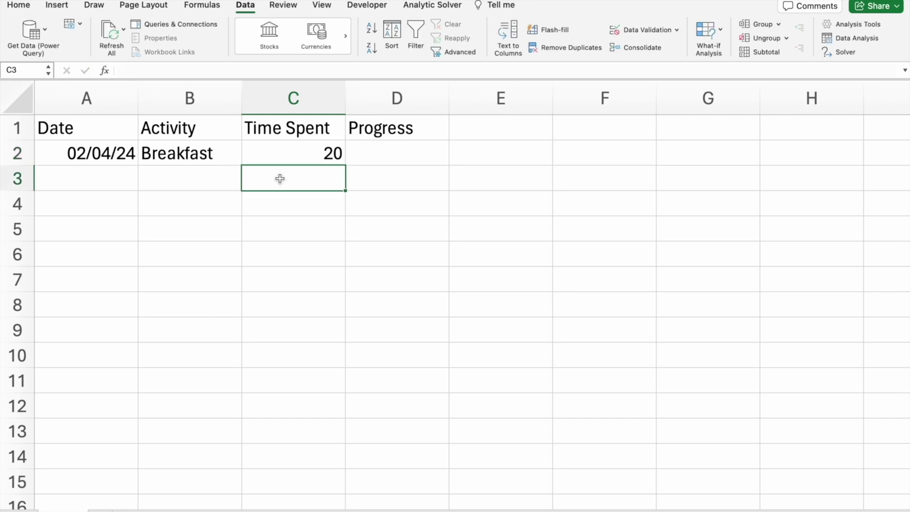
key("ctrl+Right")
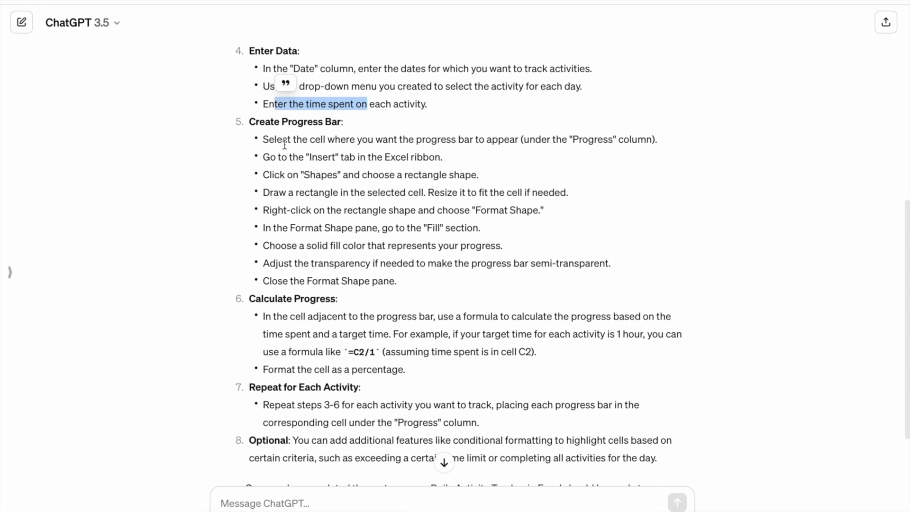
Highlight the Create Progress Bar heading and step 5's Insert tab and Shapes lines in ChatGPT
left_click_drag(251, 122, 343, 122)
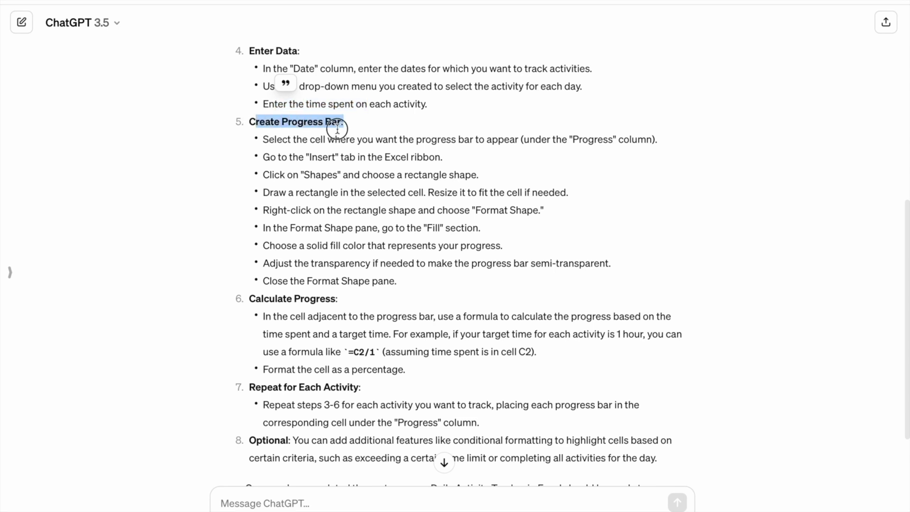
left_click(337, 173)
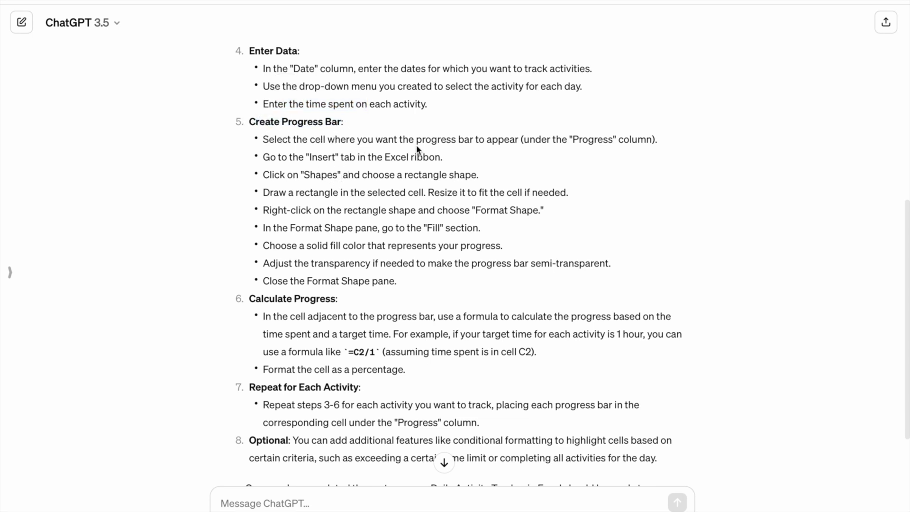
left_click_drag(417, 141, 545, 141)
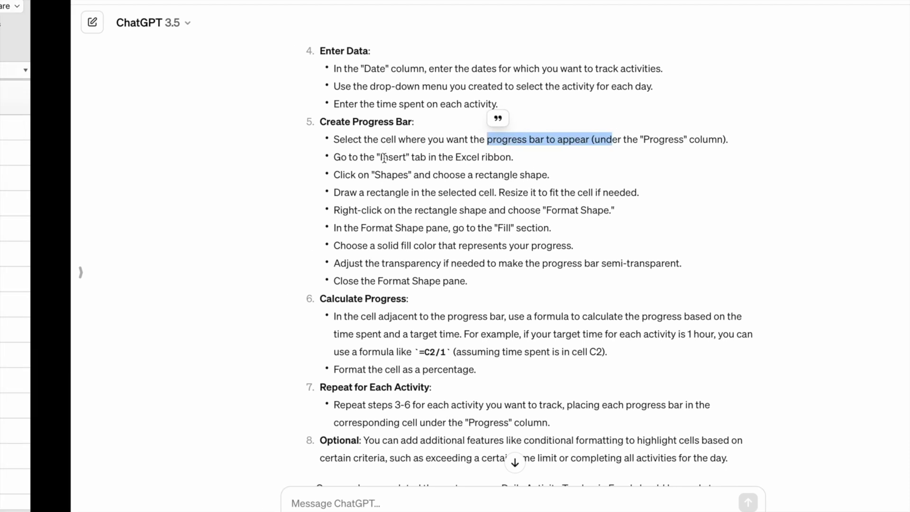
left_click_drag(276, 158, 344, 157)
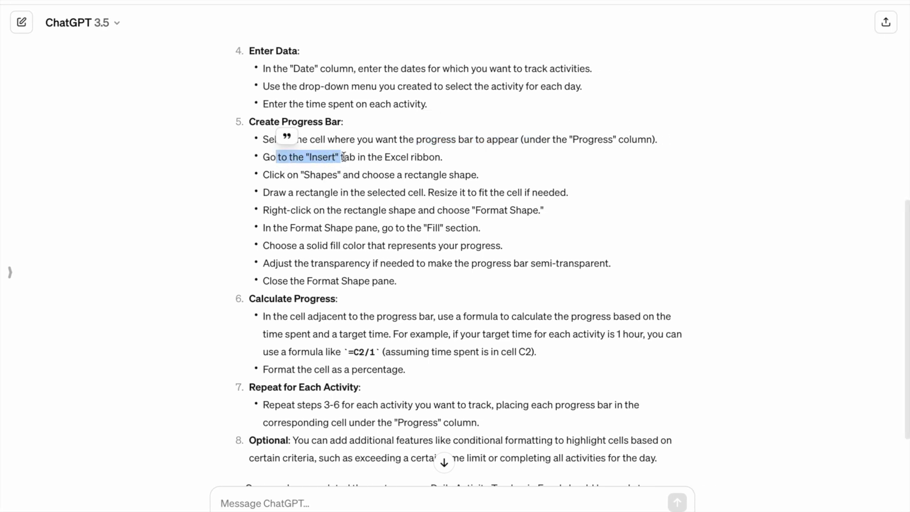
double_click(304, 174)
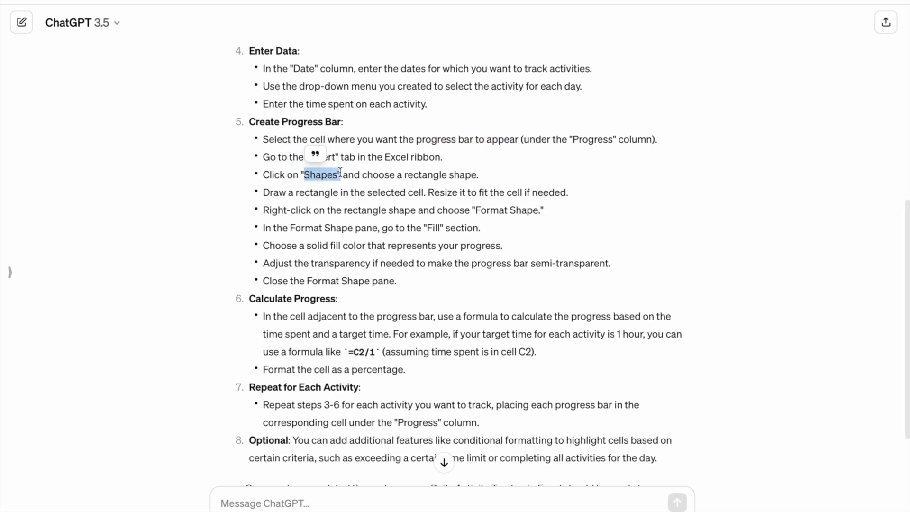
key("ctrl+Left")
Select D2 and open the Insert Shapes gallery, checking ChatGPT's rectangle-drawing step
left_click(398, 148)
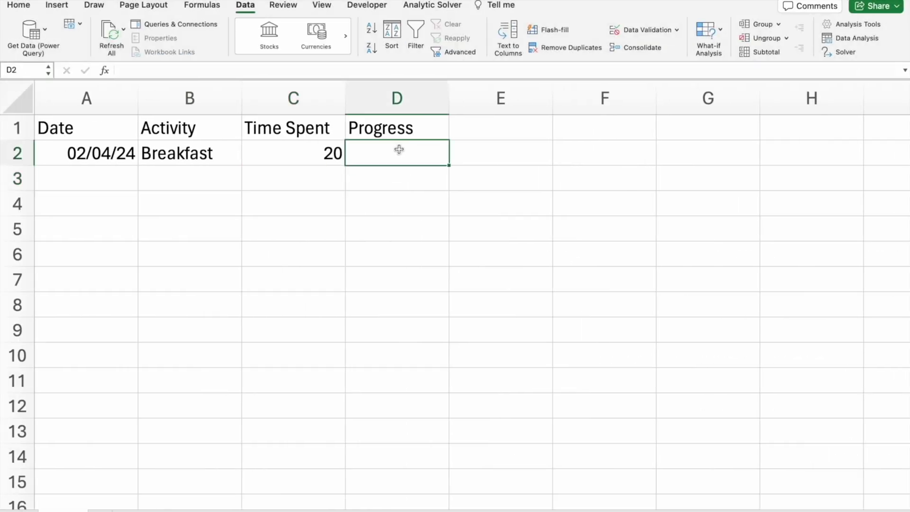
left_click(69, 6)
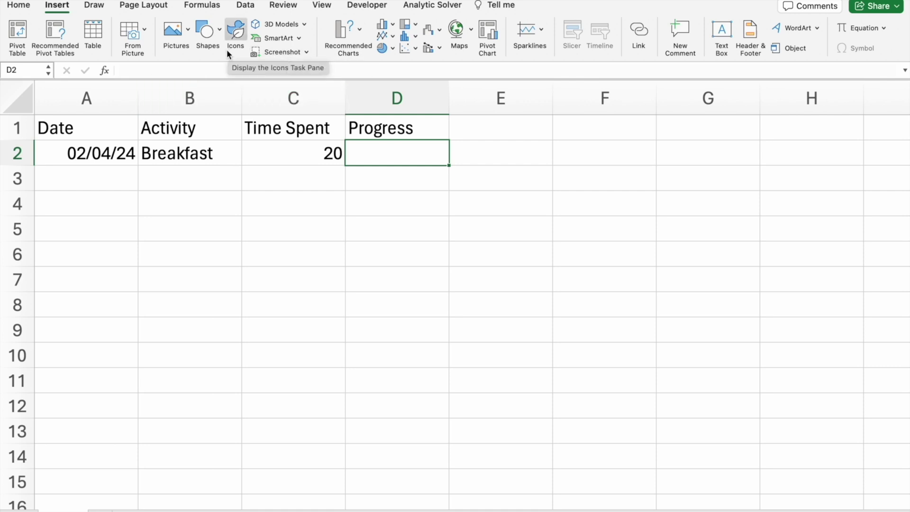
left_click(208, 40)
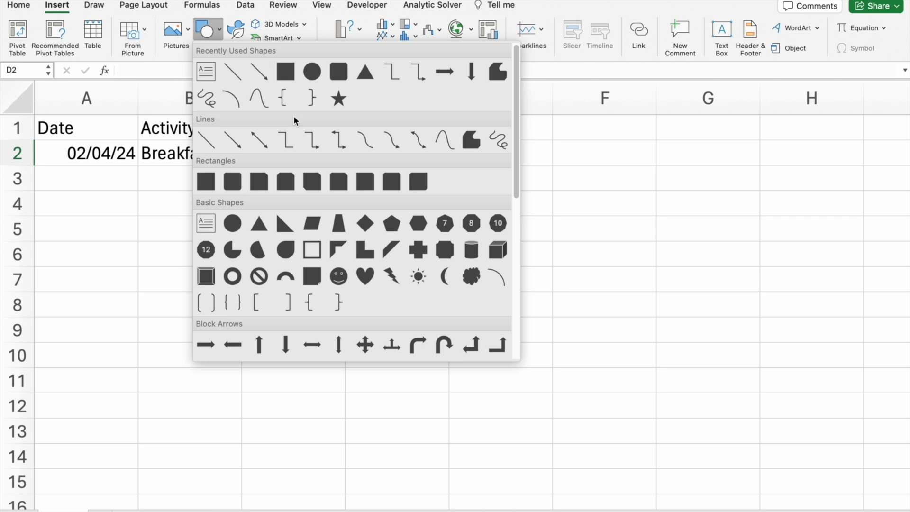
key("ctrl+Right")
double_click(322, 174)
mouse_move(297, 192)
left_mouse_down()
mouse_move(353, 194)
mouse_move(417, 178)
mouse_move(425, 193)
left_mouse_up()
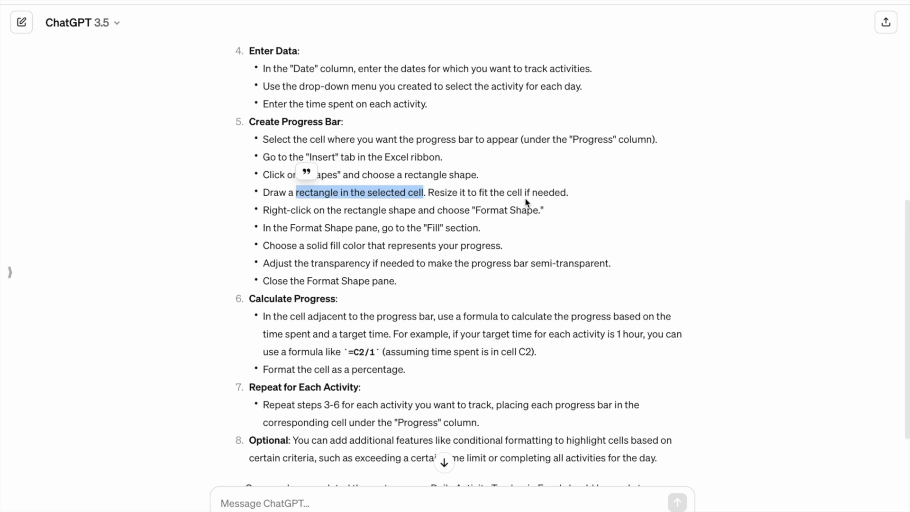
key("ctrl+Left")
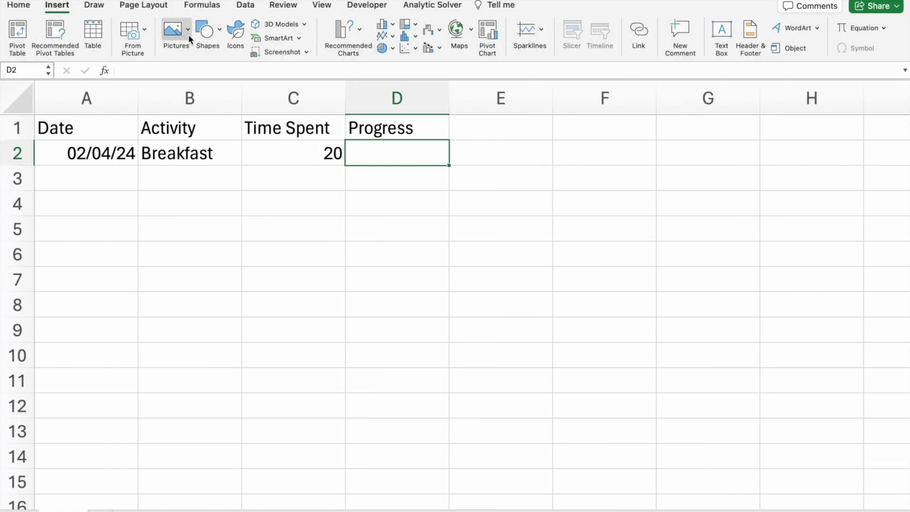
Draw a rectangle filling cell D2, about 0.71" by 0.15", and reselect it
left_click(197, 33)
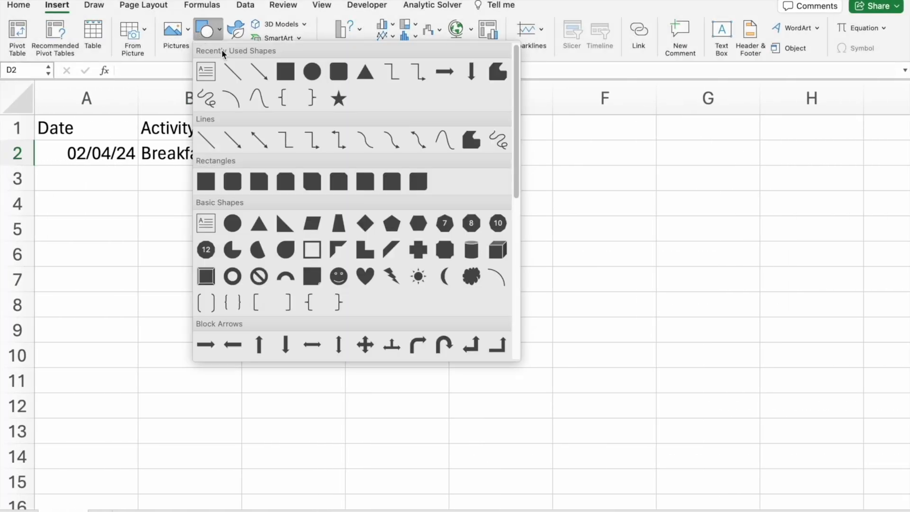
left_click(200, 185)
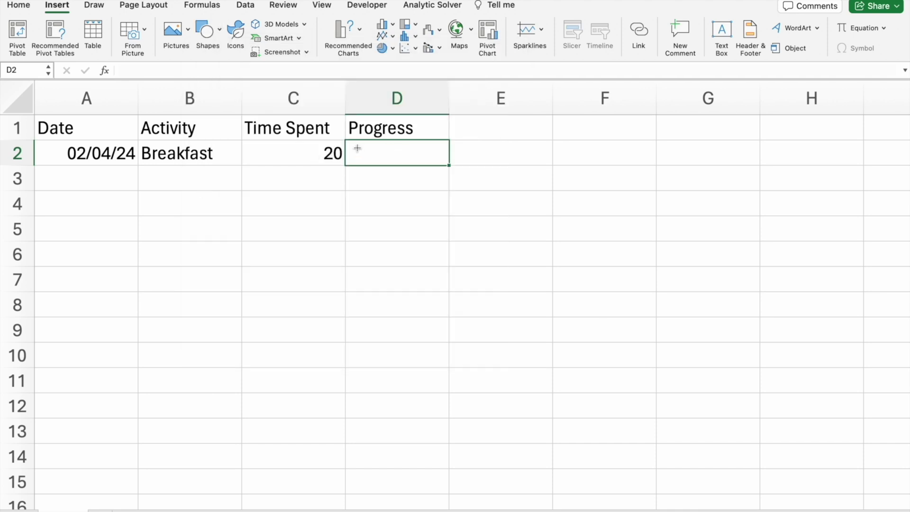
left_click_drag(354, 145, 437, 161)
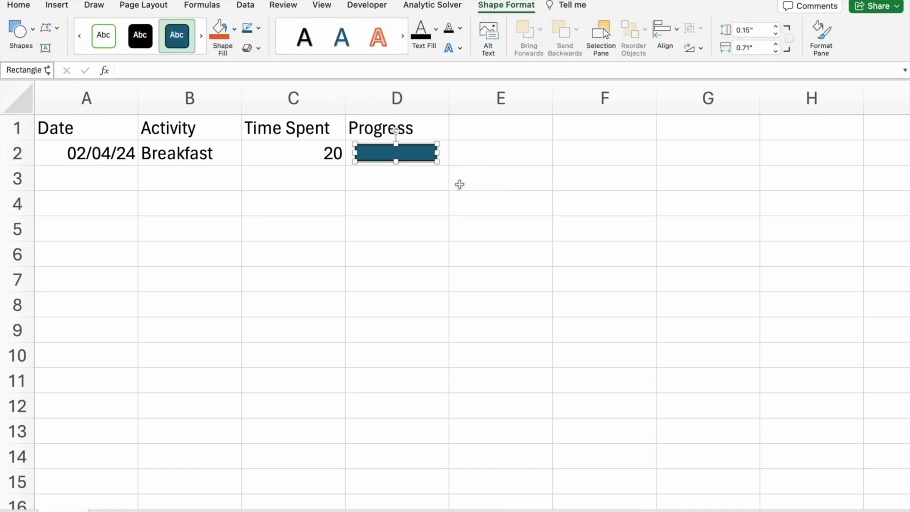
left_click(460, 185)
left_click(410, 154)
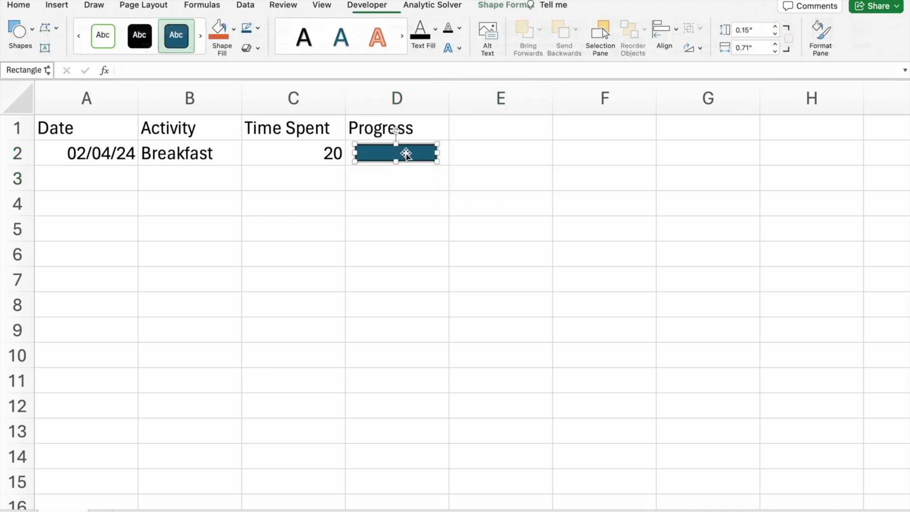
Highlight ChatGPT's 'Right-click on the rectangle shape and choose Format Shape' step
key("ctrl+Right")
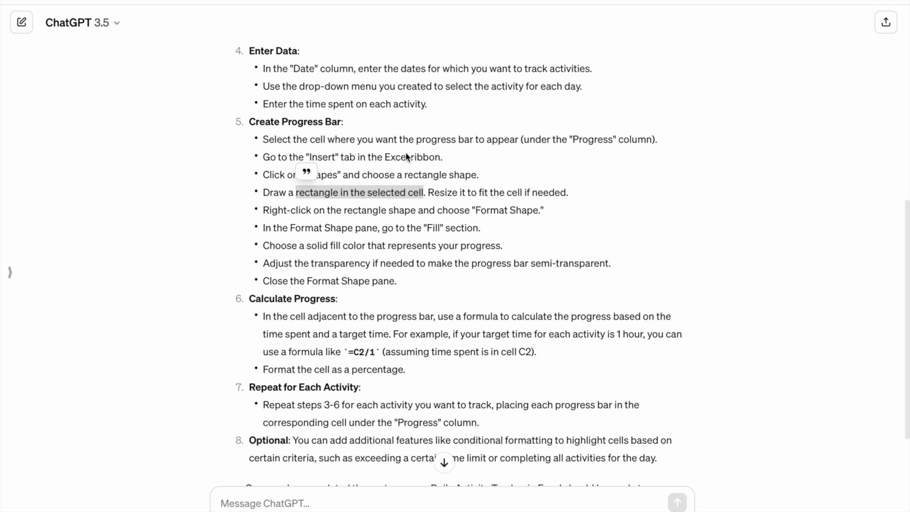
left_click_drag(269, 210, 553, 211)
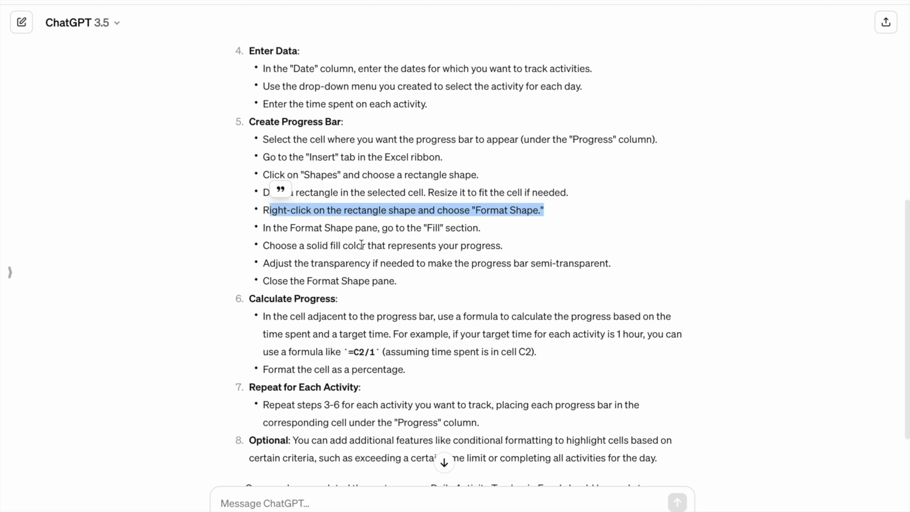
key("ctrl+Left")
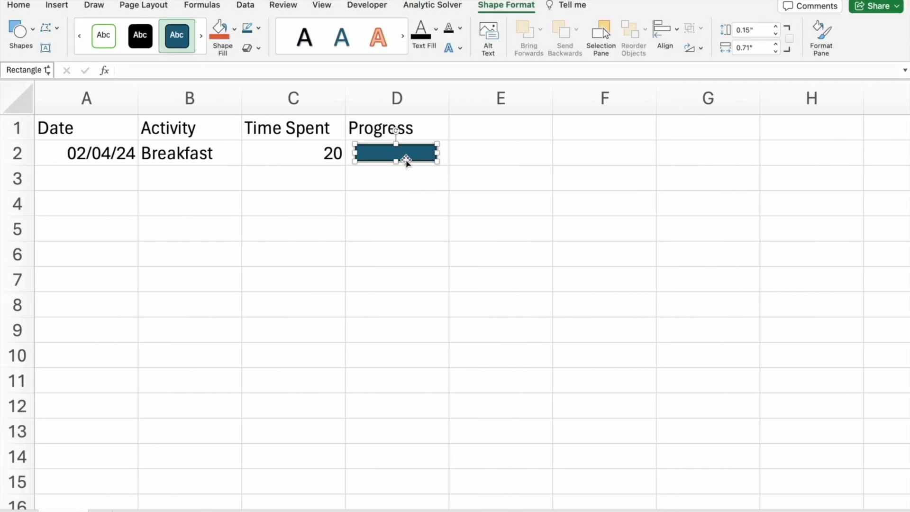
Open Format Shape for the D2 rectangle, checking ChatGPT's fill-settings step
right_click(375, 159)
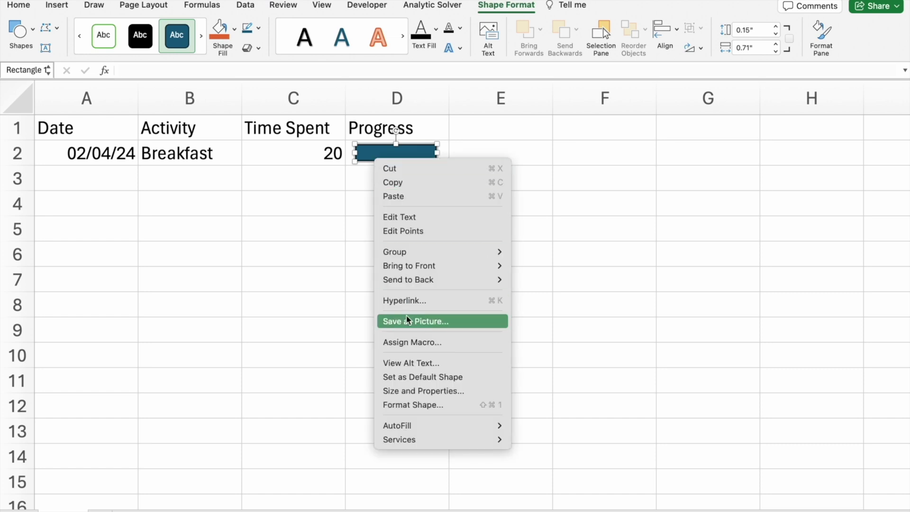
left_click(414, 404)
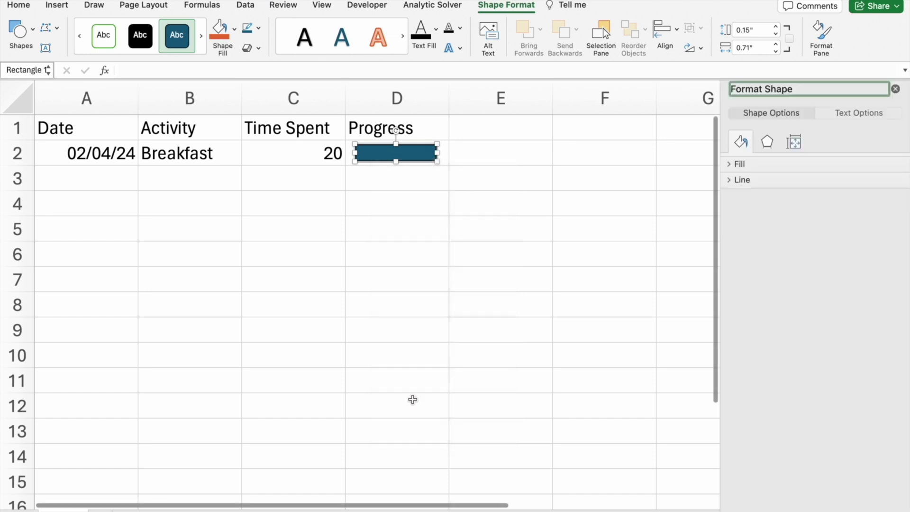
key("ctrl+Right")
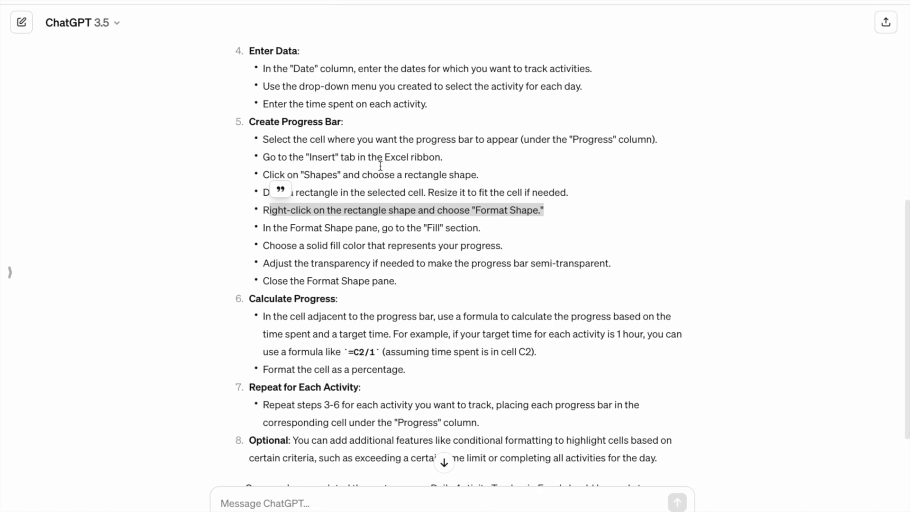
left_click_drag(289, 228, 388, 229)
key("ctrl+Left")
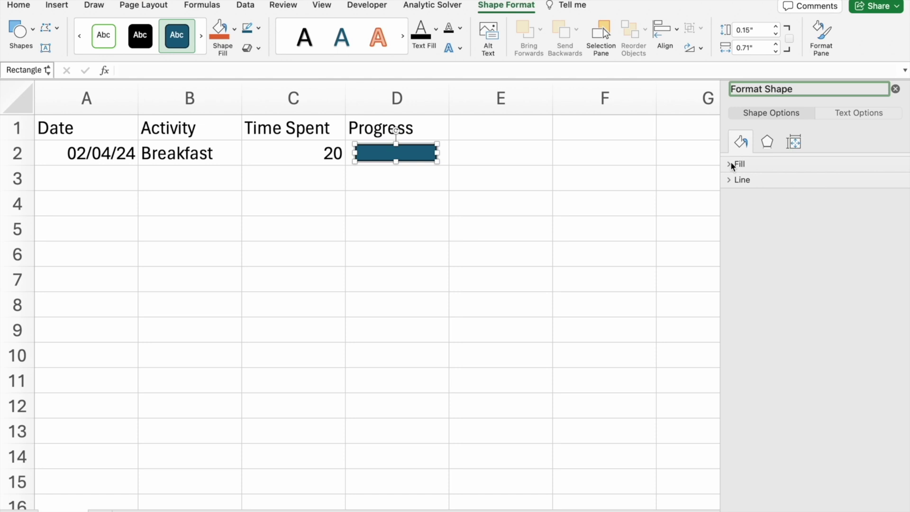
Expand the Fill settings and give the rectangle a solid red fill
left_click(730, 165)
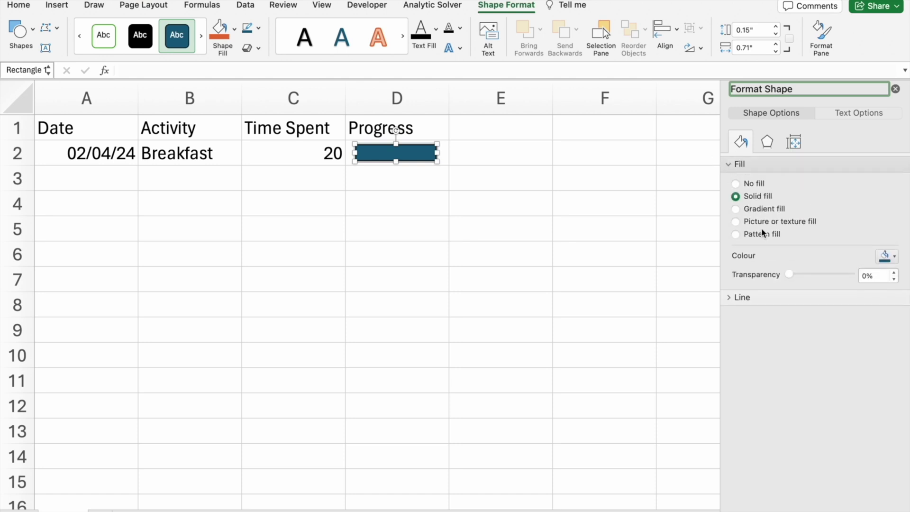
key("ctrl+Right")
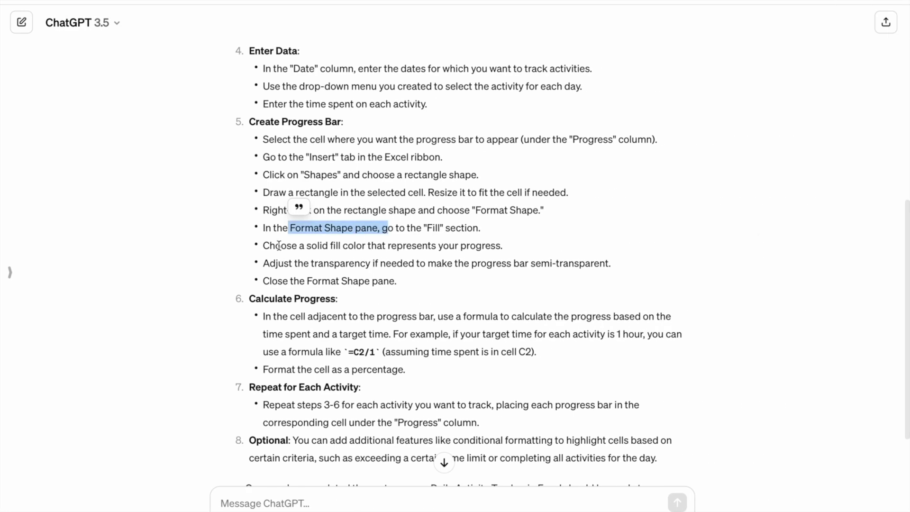
left_click_drag(281, 245, 367, 245)
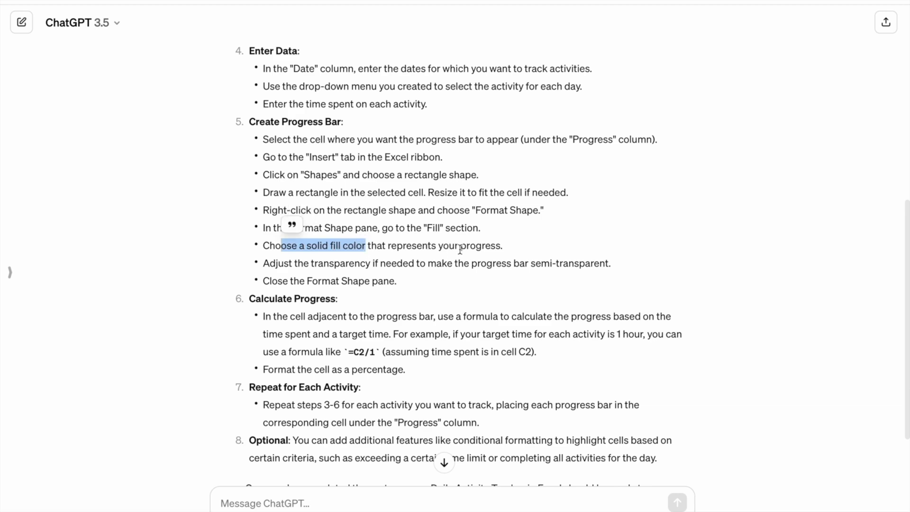
key("ctrl+Left")
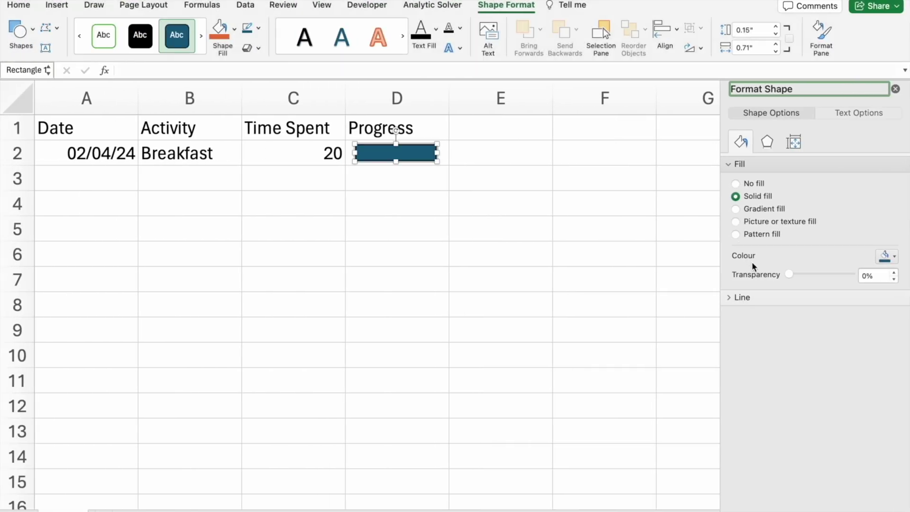
left_click(887, 259)
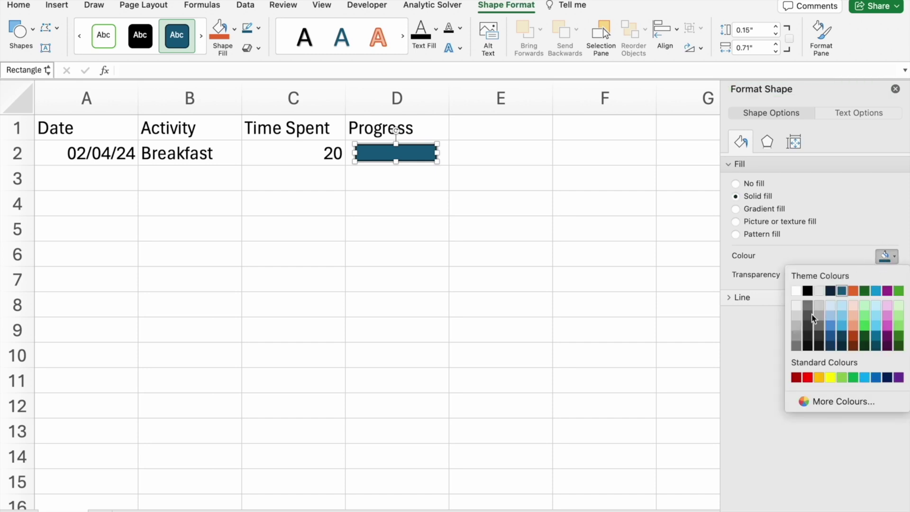
left_click(806, 377)
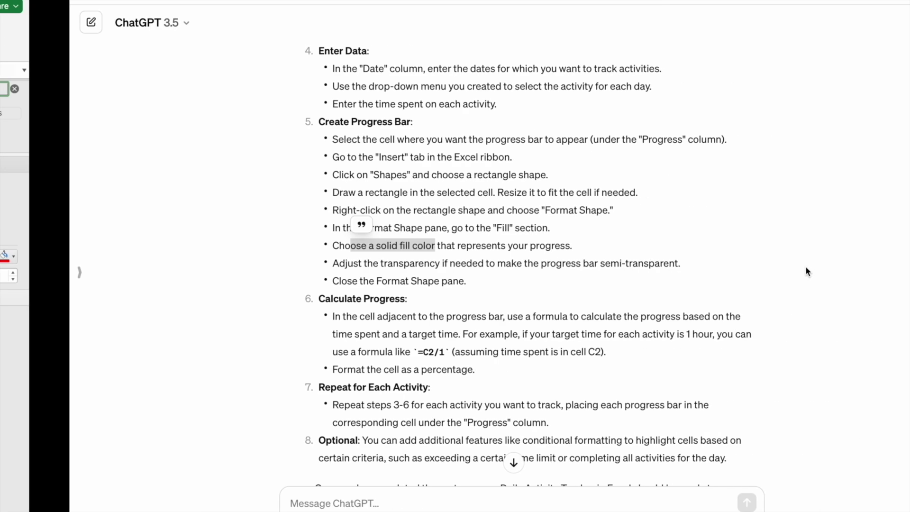
Test the Transparency slider, leave it at 0%, and close the Format Shape pane
left_click_drag(366, 246, 288, 253)
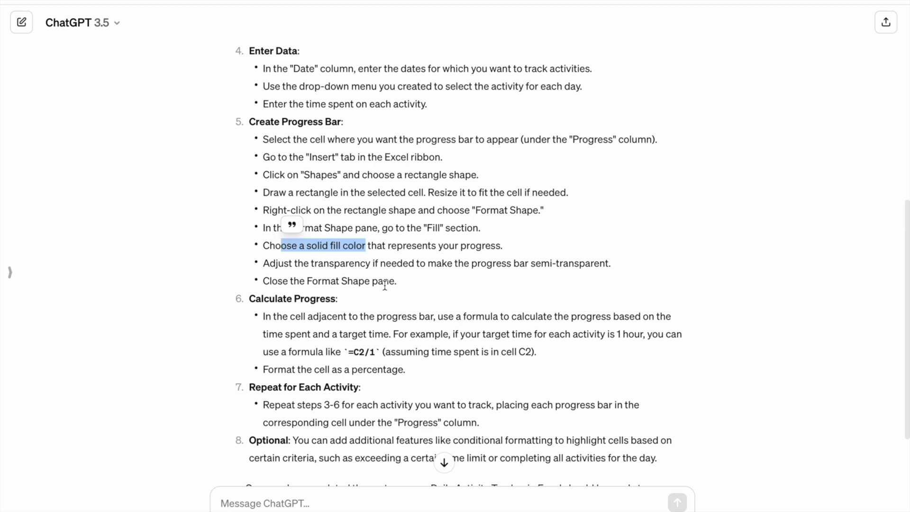
key("ctrl+Left")
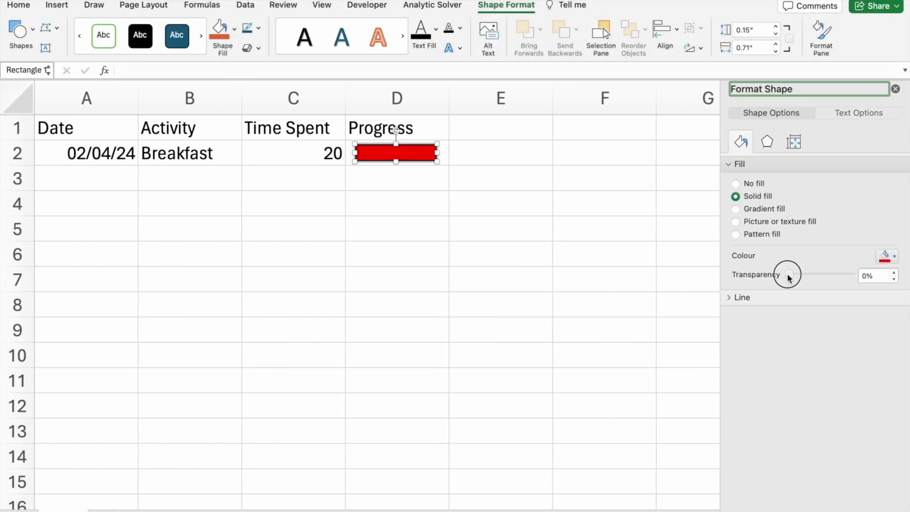
left_click_drag(787, 277, 706, 274)
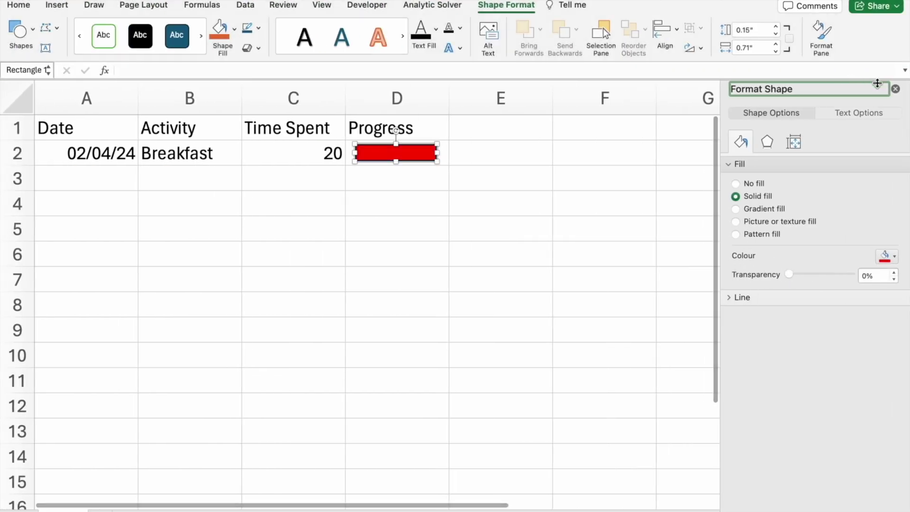
left_click(406, 233)
left_click(404, 159)
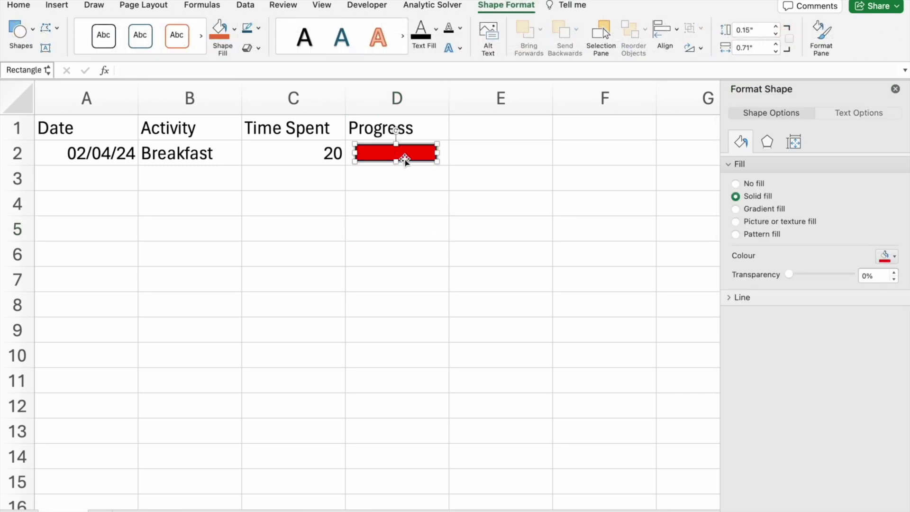
left_click(896, 90)
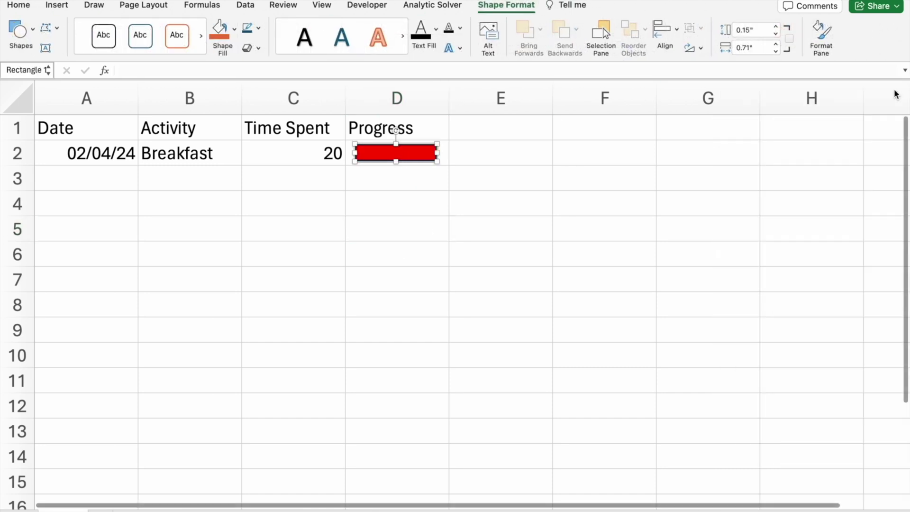
key("ctrl+Right")
scroll(454, 276, "down", 3)
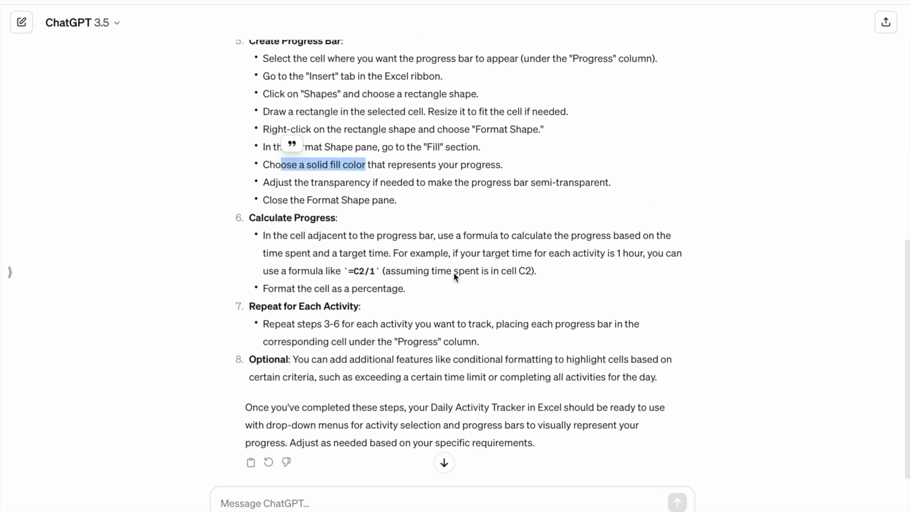
left_click_drag(249, 204, 335, 209)
left_click_drag(262, 222, 609, 223)
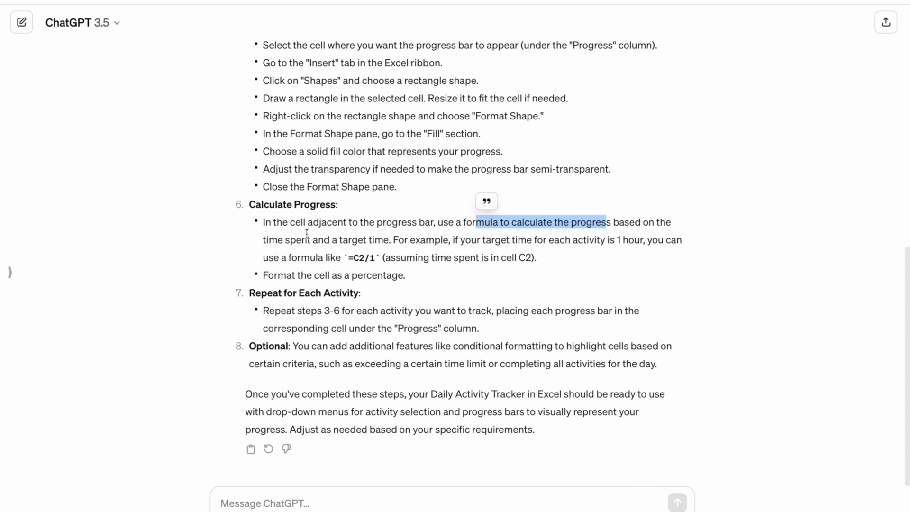
left_click_drag(337, 238, 385, 239)
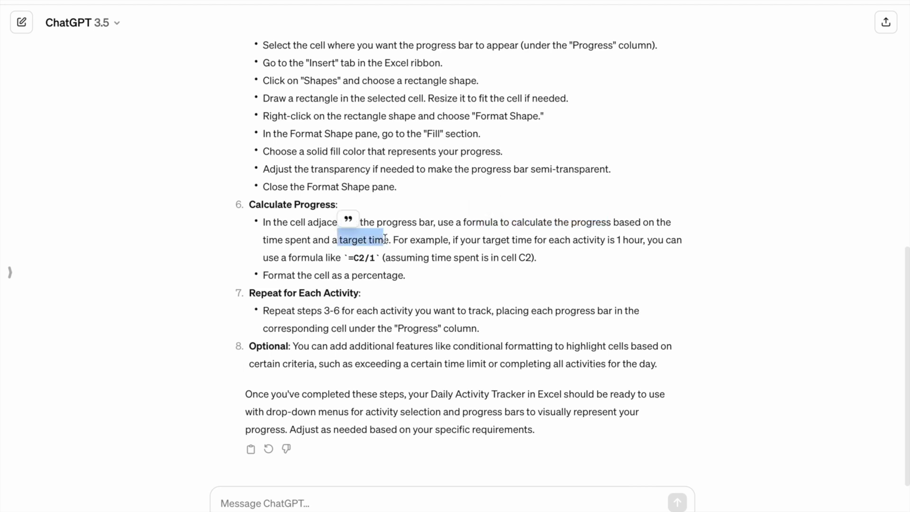
left_click_drag(481, 242, 641, 246)
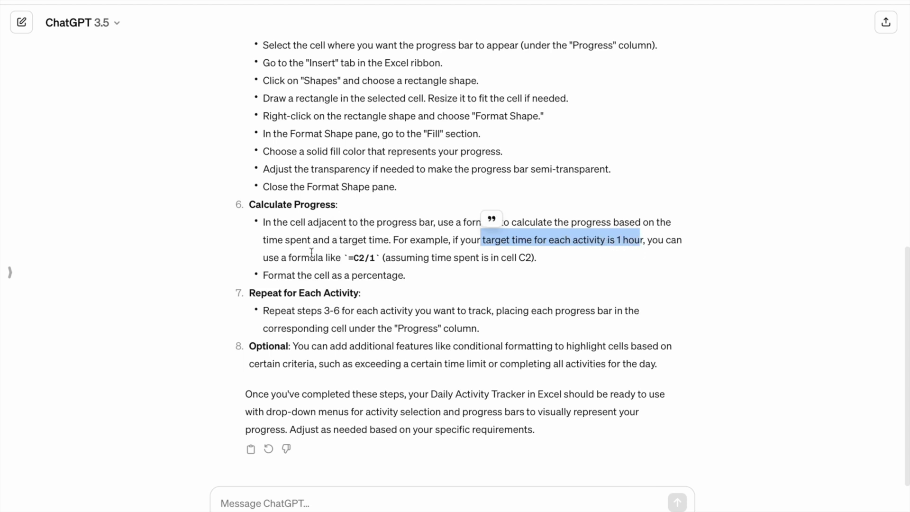
left_click_drag(351, 257, 380, 258)
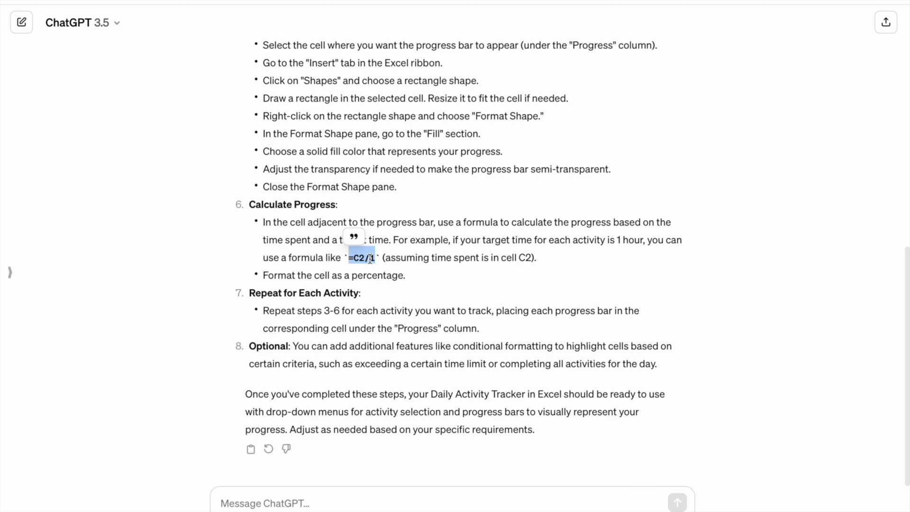
mouse_move(374, 259)
left_mouse_down()
mouse_move(383, 259)
mouse_move(362, 259)
mouse_move(375, 259)
left_mouse_up()
key("super+c")
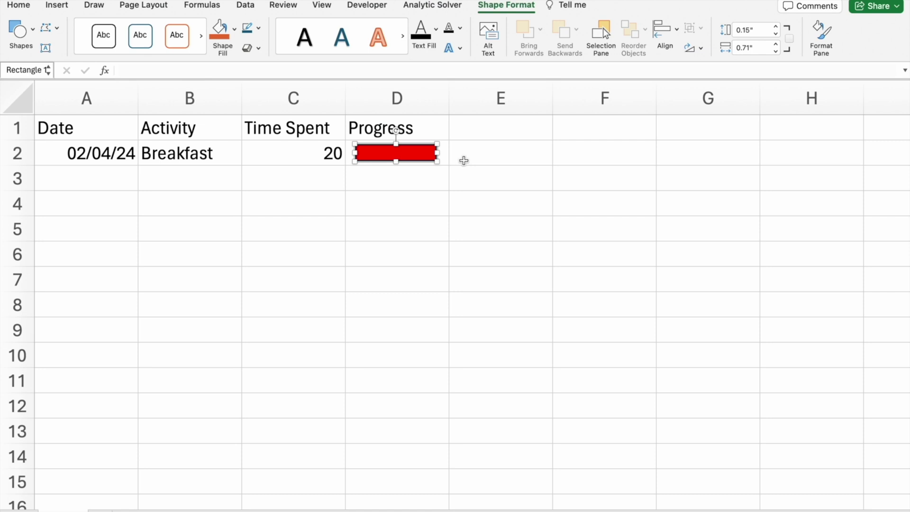
Paste the example formula =C2/1 into E2 and change it to =C2/60
left_click(463, 159)
left_click(345, 71)
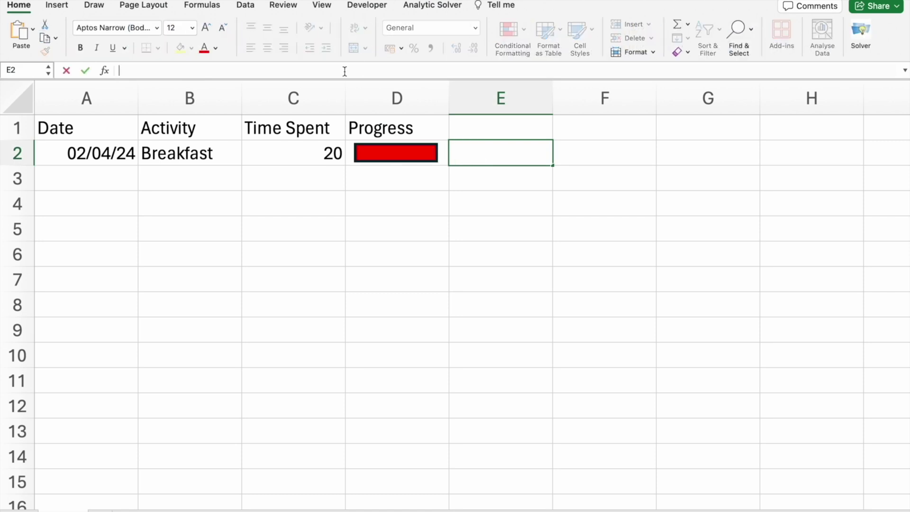
key("super+v")
key("Return")
double_click(506, 155)
key("BackSpace")
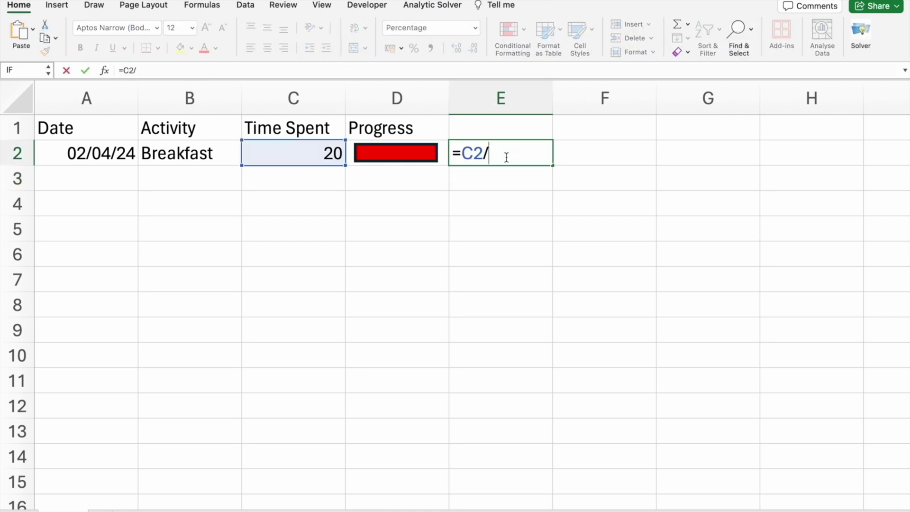
type("60")
key("Return")
Re-edit E2's divisor, briefly trying C3, then restore =C2/60 showing 33%
left_click(510, 220)
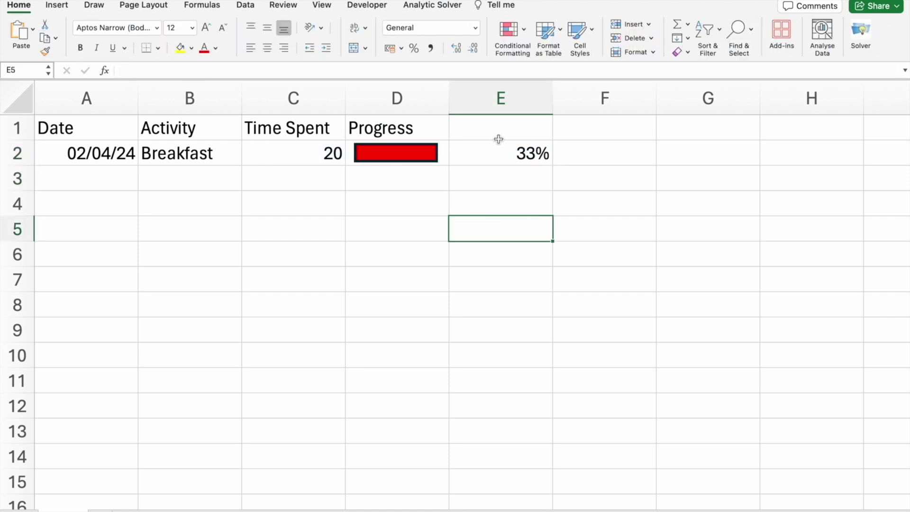
left_click(497, 152)
double_click(496, 152)
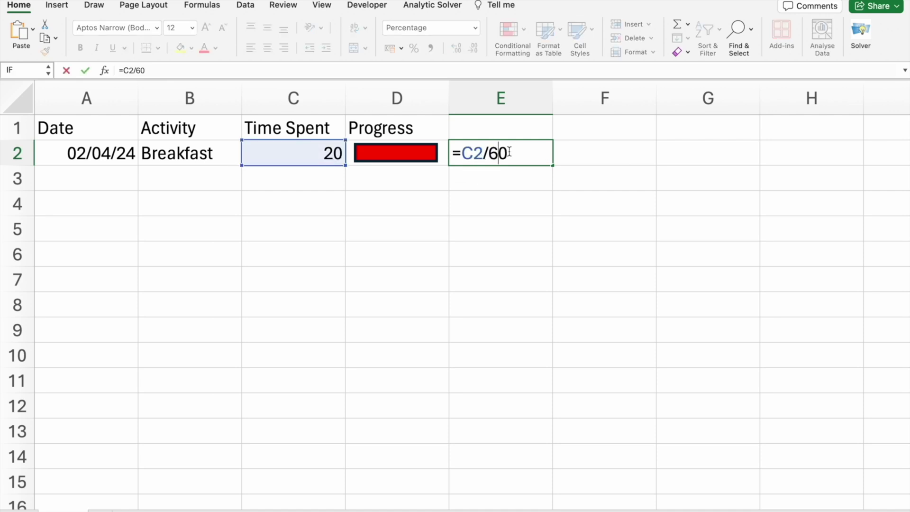
left_click_drag(487, 152, 504, 155)
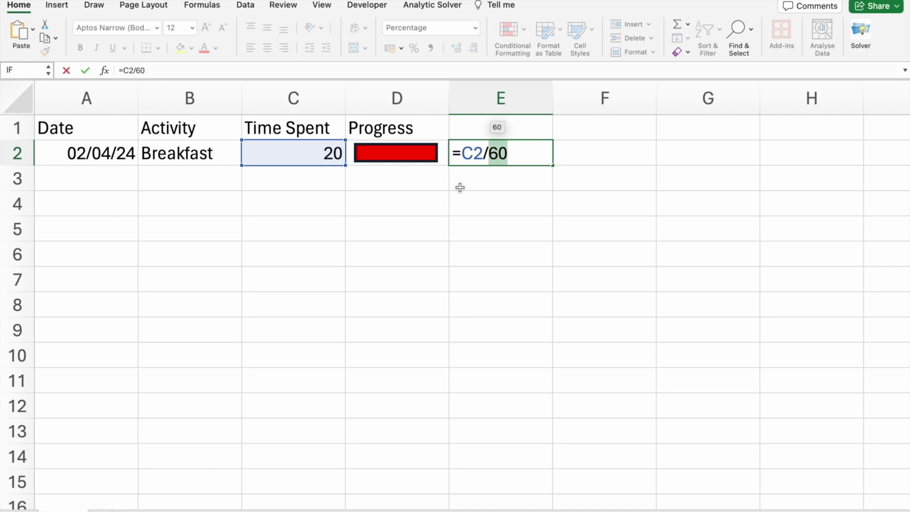
left_click(328, 178)
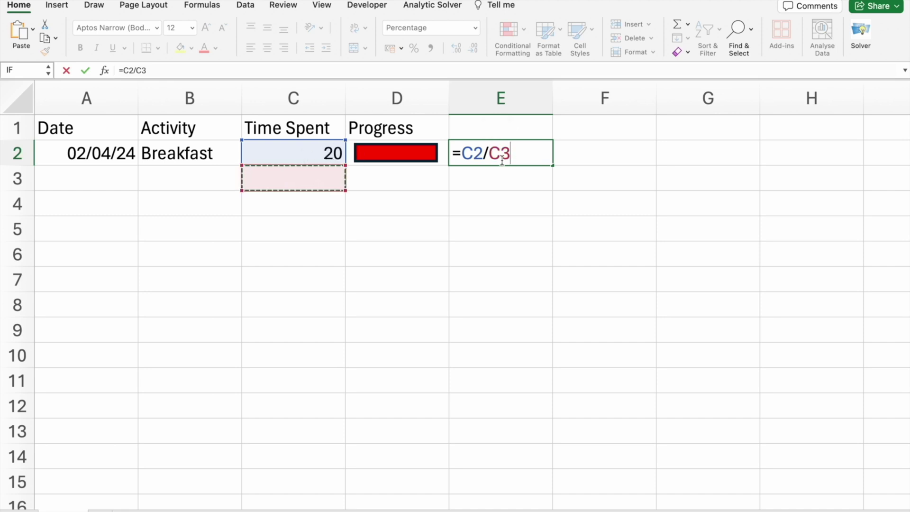
key("BackSpace")
key("BackSpace")
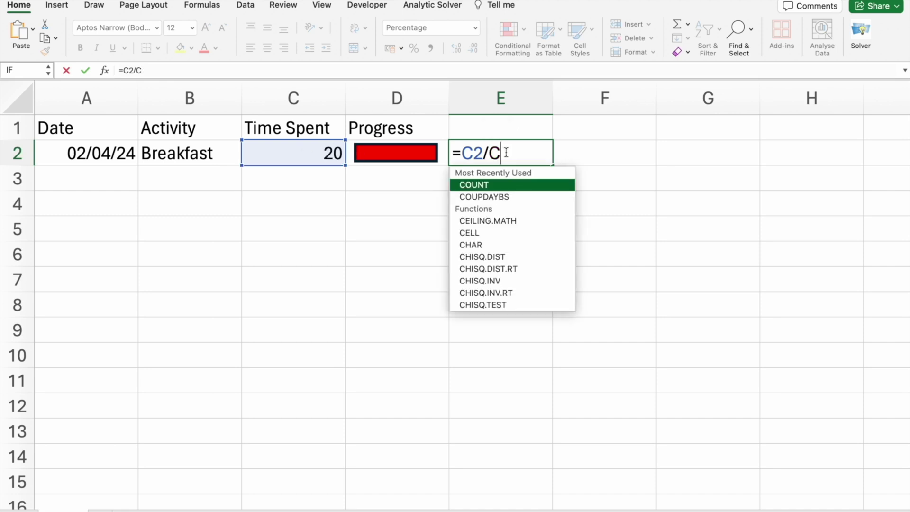
type("60")
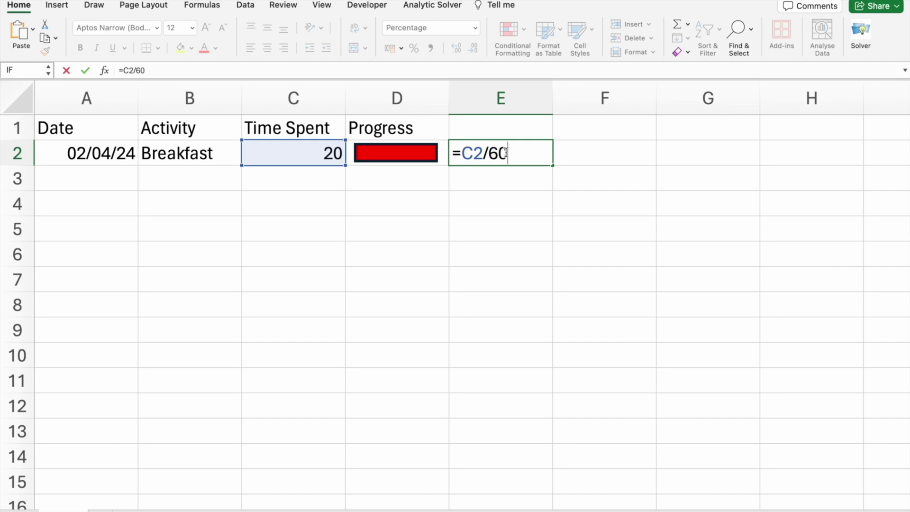
key("Return")
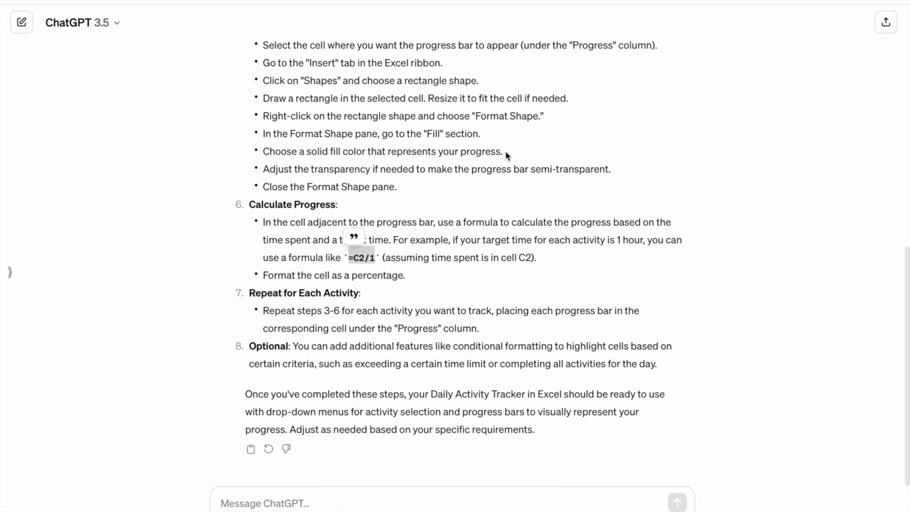
double_click(337, 347)
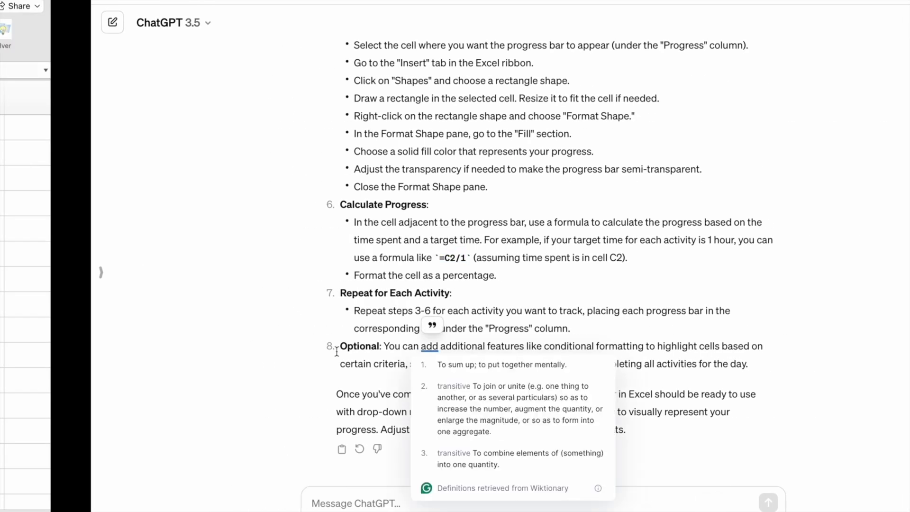
left_click(244, 345)
left_click_drag(244, 345, 516, 360)
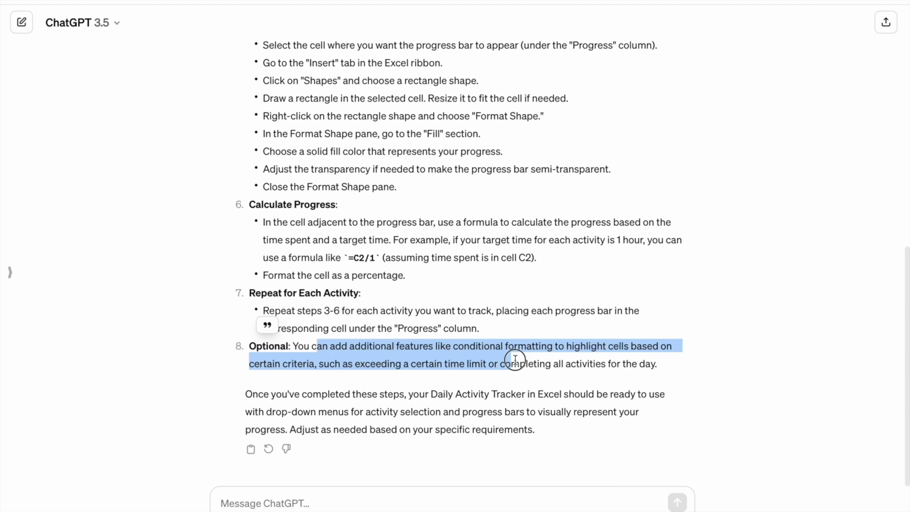
left_click_drag(515, 360, 658, 359)
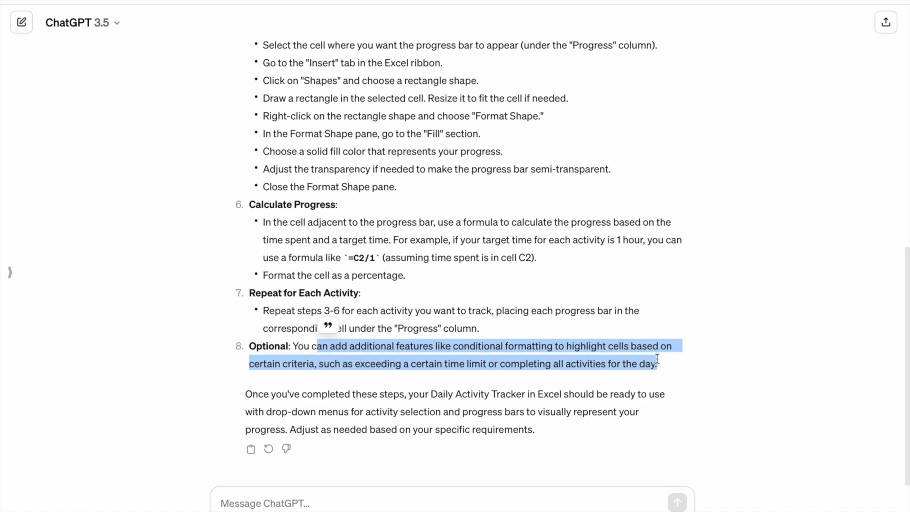
left_click(429, 395)
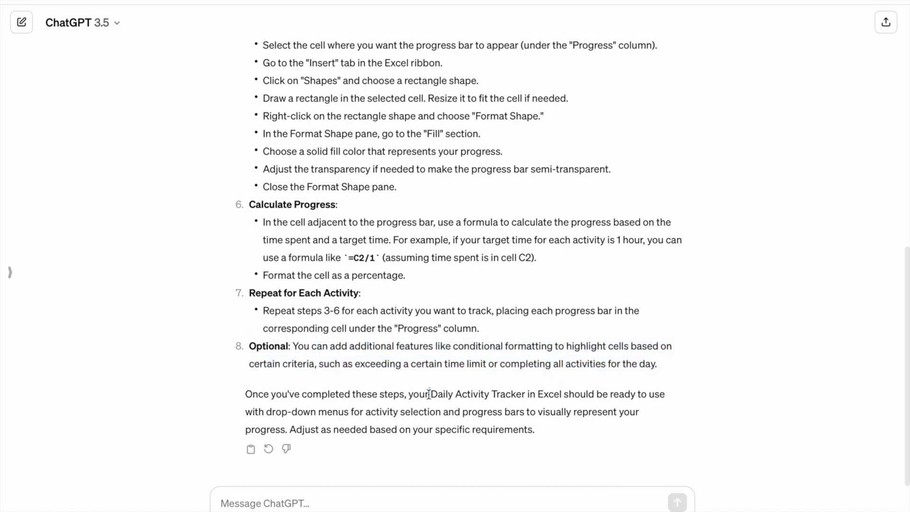
Shrink the red bar in D2 to about 0.29" wide, matching E2's 33%
key("ctrl+Left")
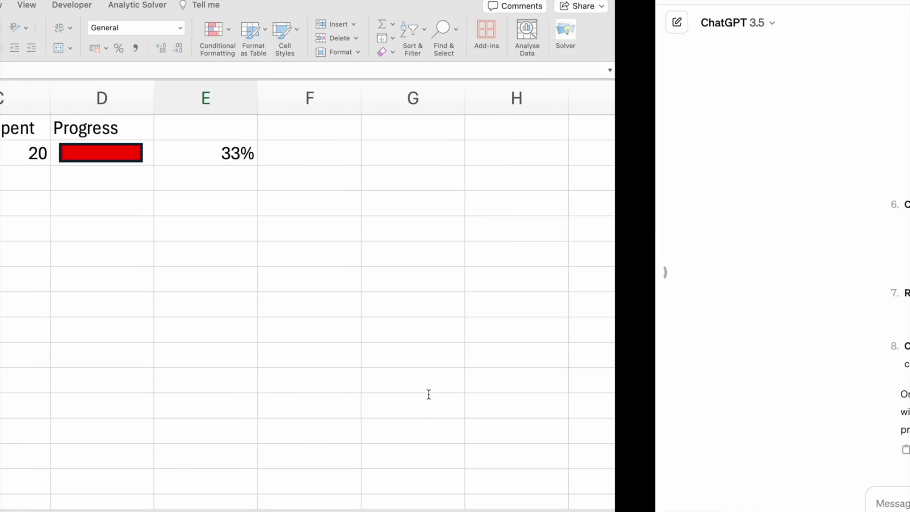
left_click(378, 161)
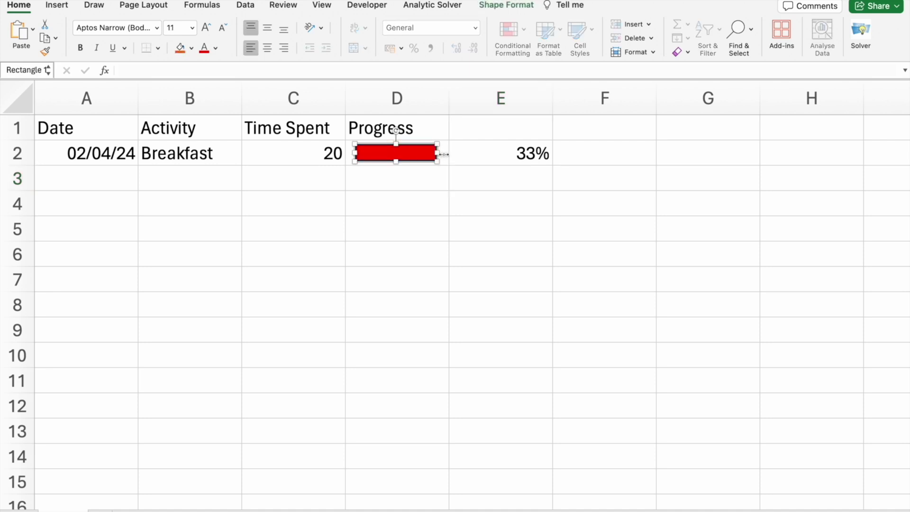
left_click_drag(436, 153, 382, 150)
left_click(414, 149)
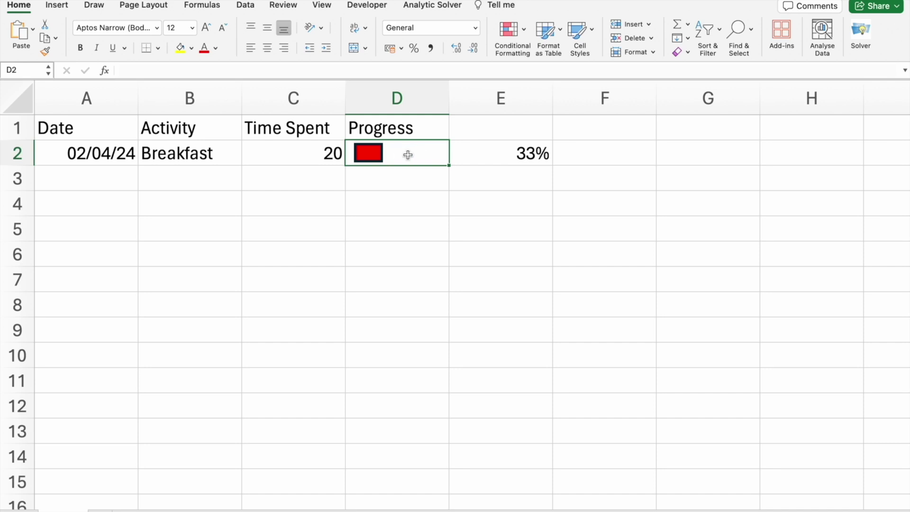
left_click(477, 152)
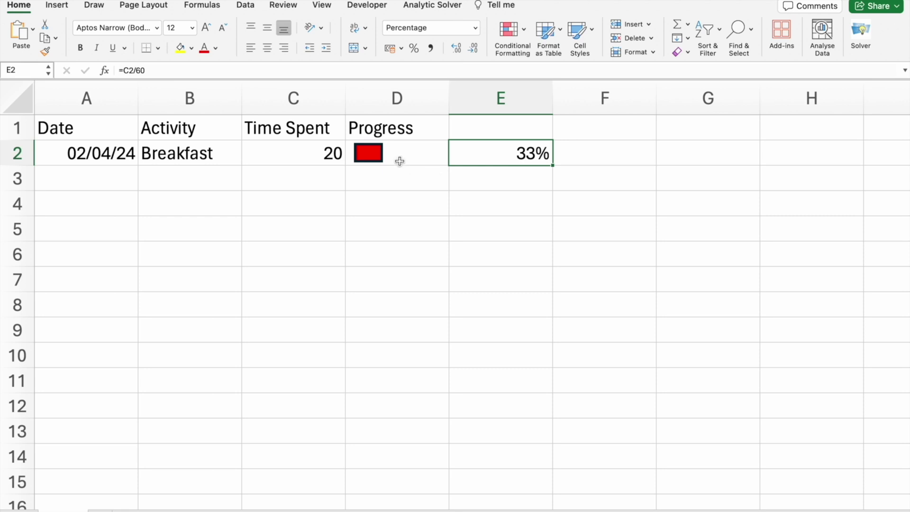
left_click(116, 177)
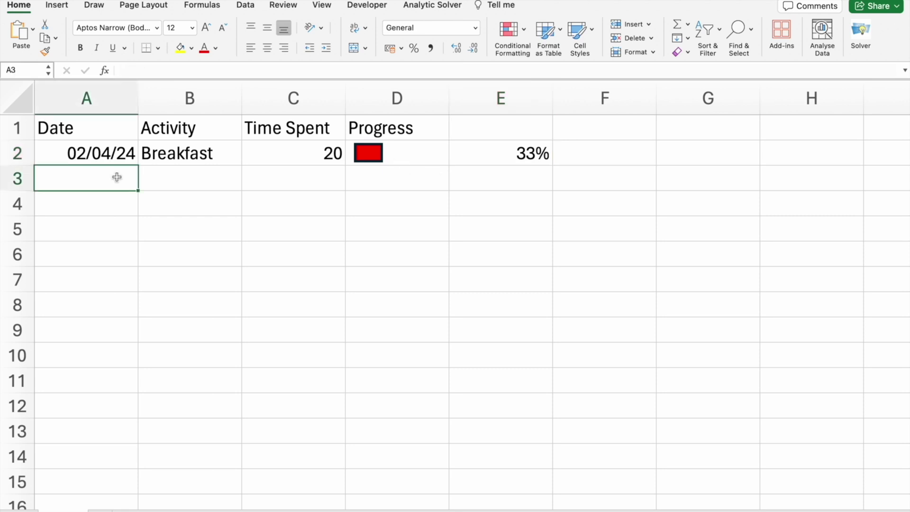